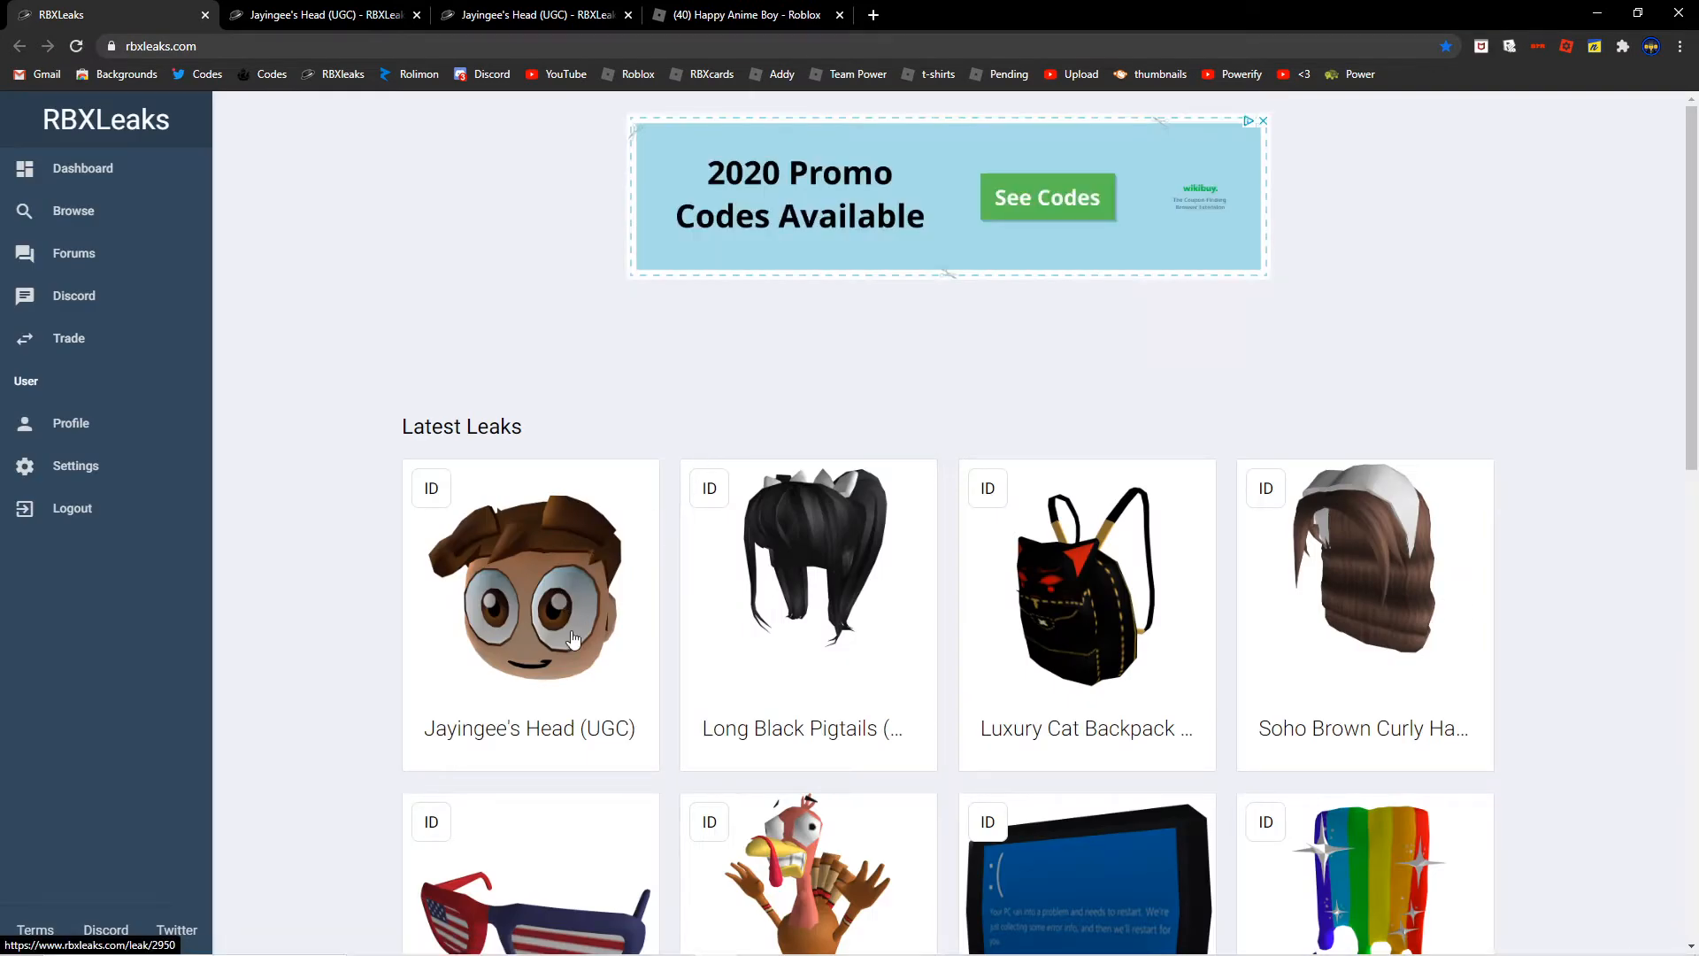
scroll(717, 756, down, 2)
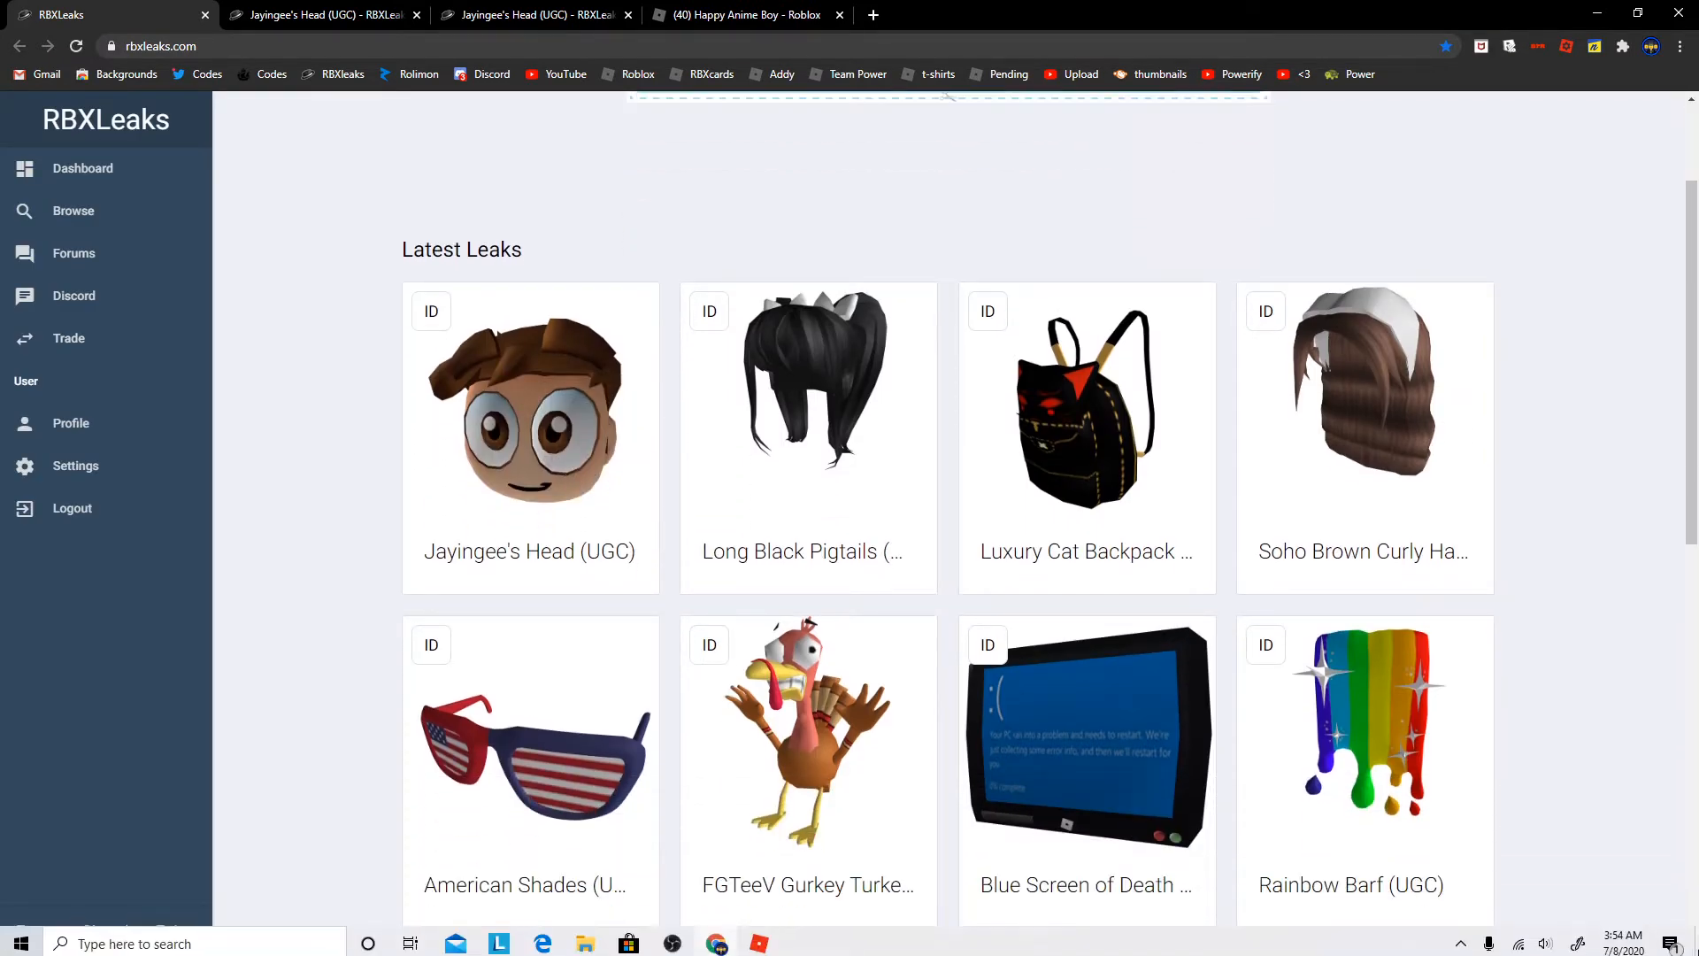
Step: Open the Roblox home page in a new tab moved to the far left, then return to RBXLeaks Latest Leaks
middle_click(631, 79)
drag(963, 15, 93, 14)
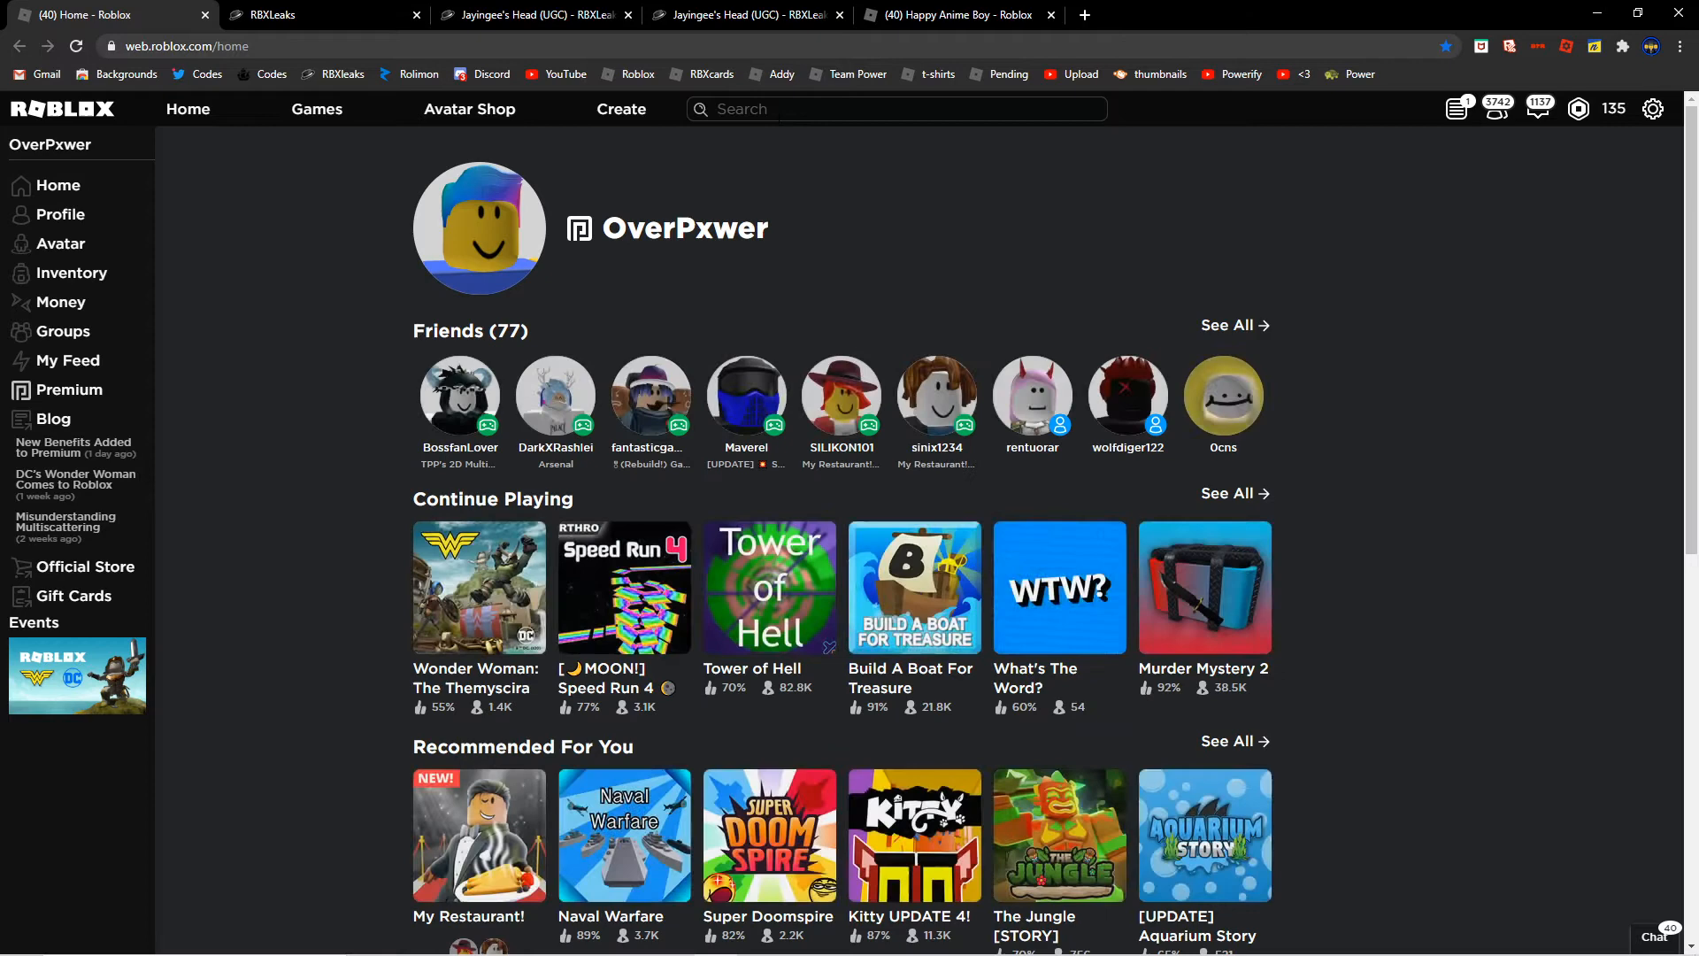
click(354, 12)
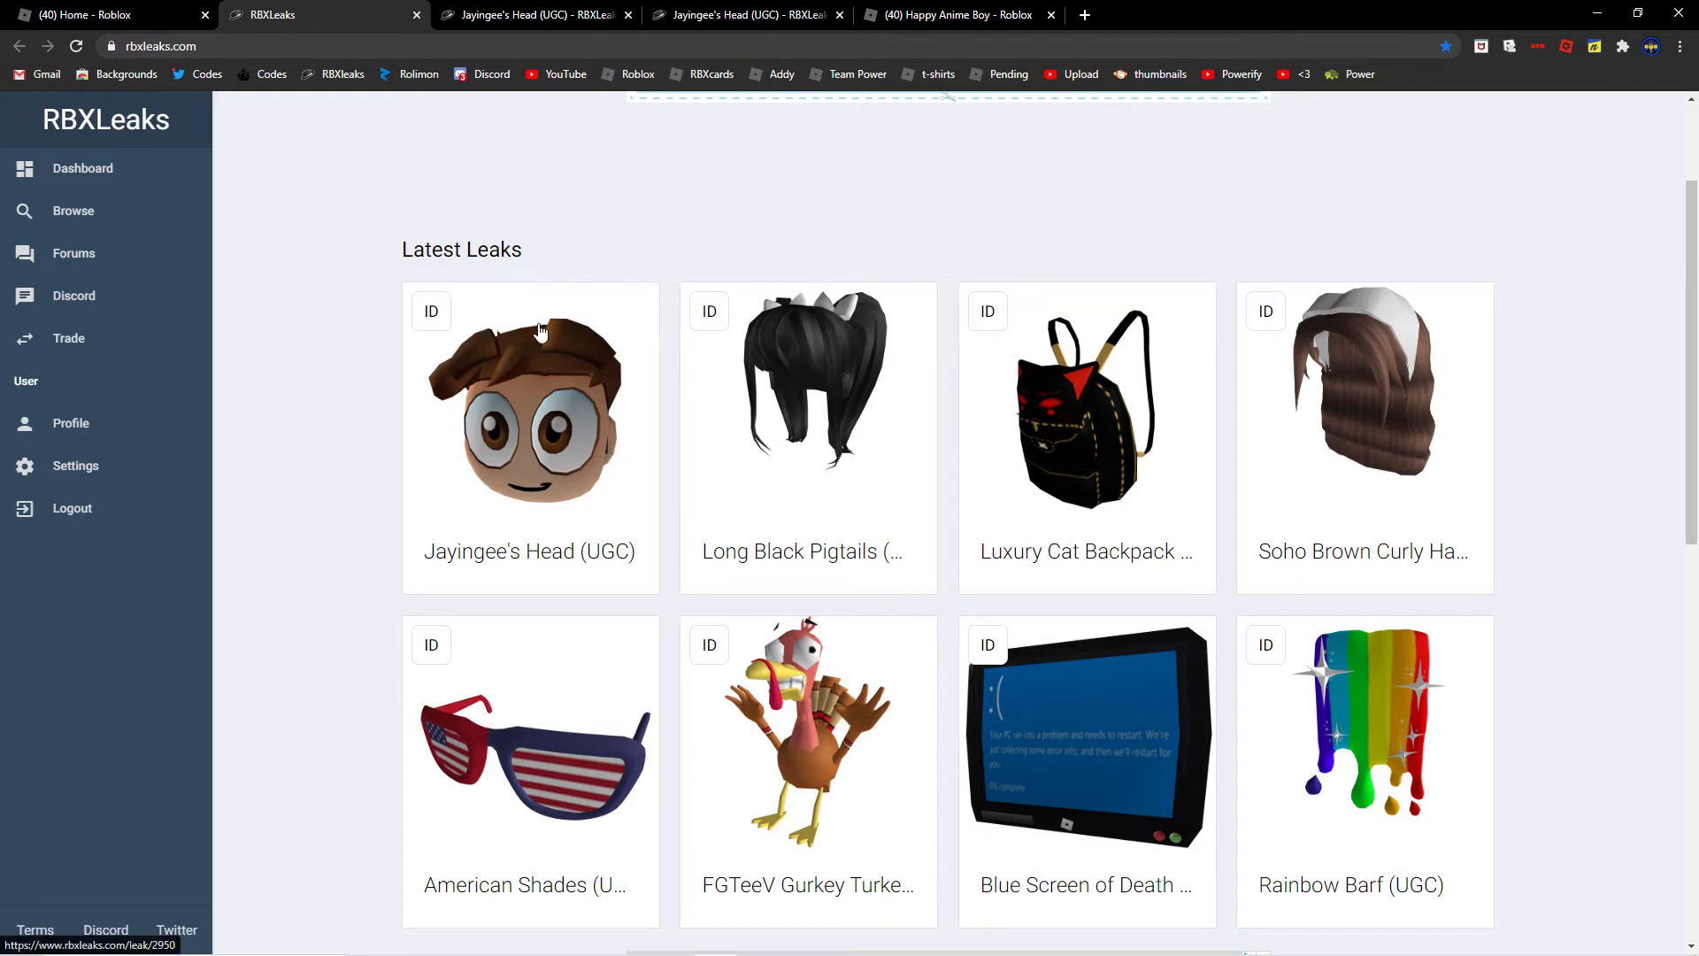
drag(569, 332, 577, 366)
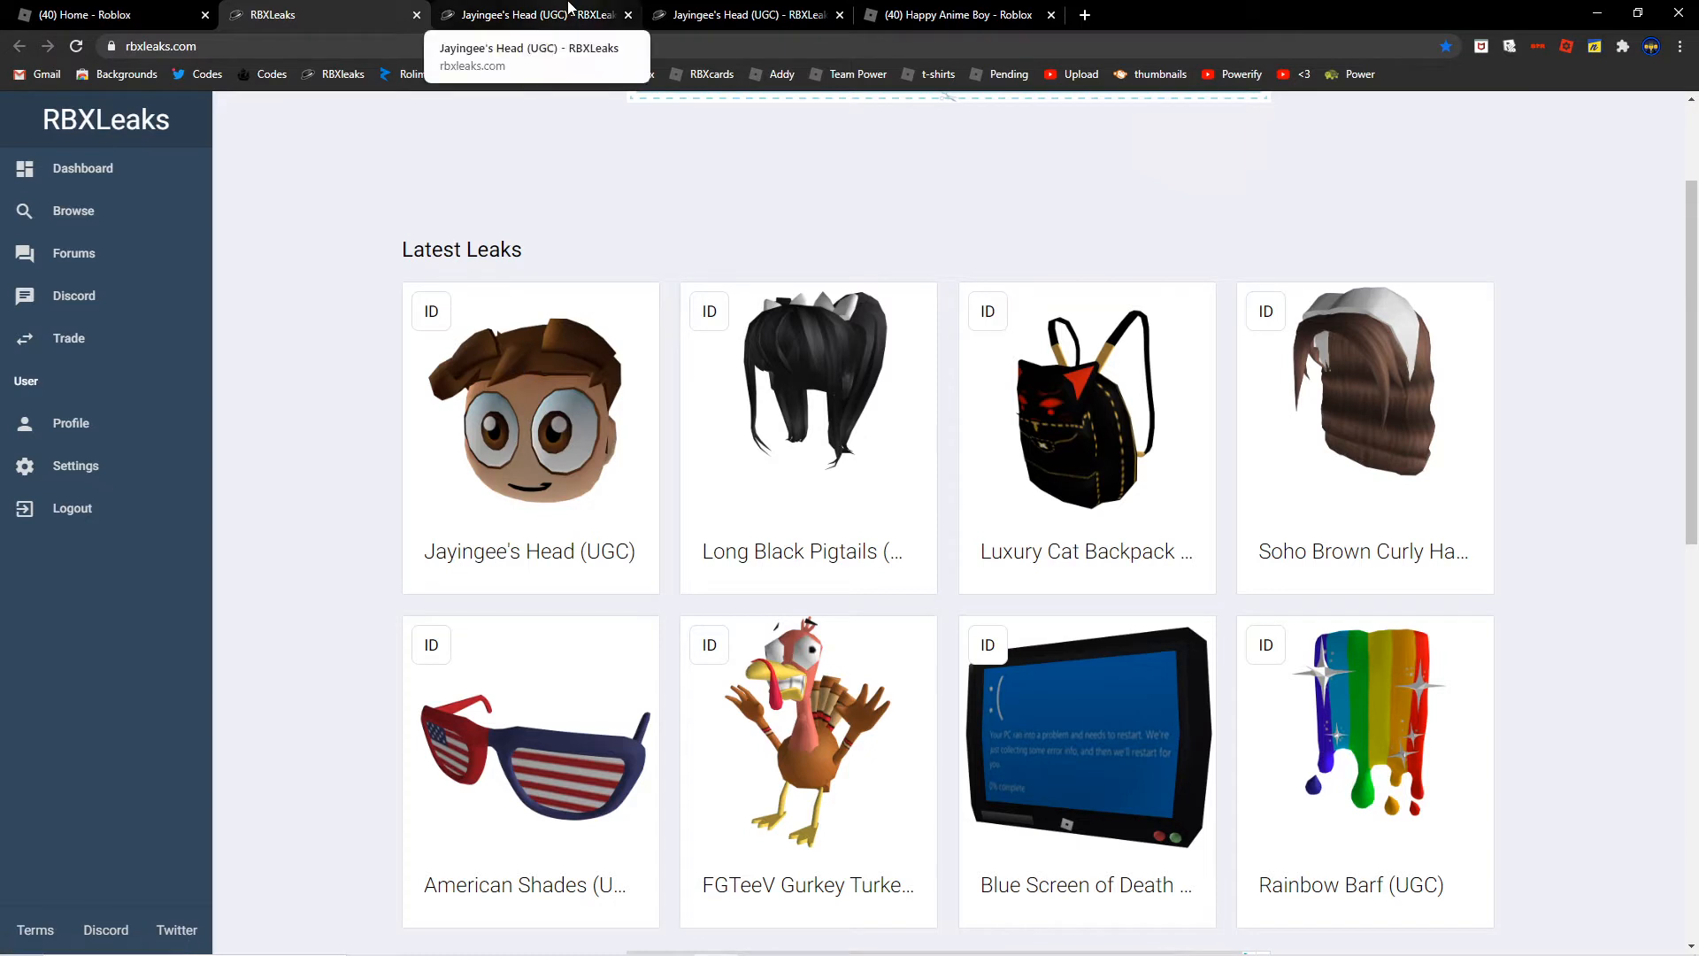
Step: Switch to the Jayingee's Head (UGC) leak tab and rotate its 3D head to face away
click(537, 14)
mouse_move(717, 548)
mouse_down()
mouse_move(924, 608)
mouse_move(1009, 590)
mouse_move(523, 594)
mouse_move(861, 581)
mouse_move(763, 568)
mouse_up()
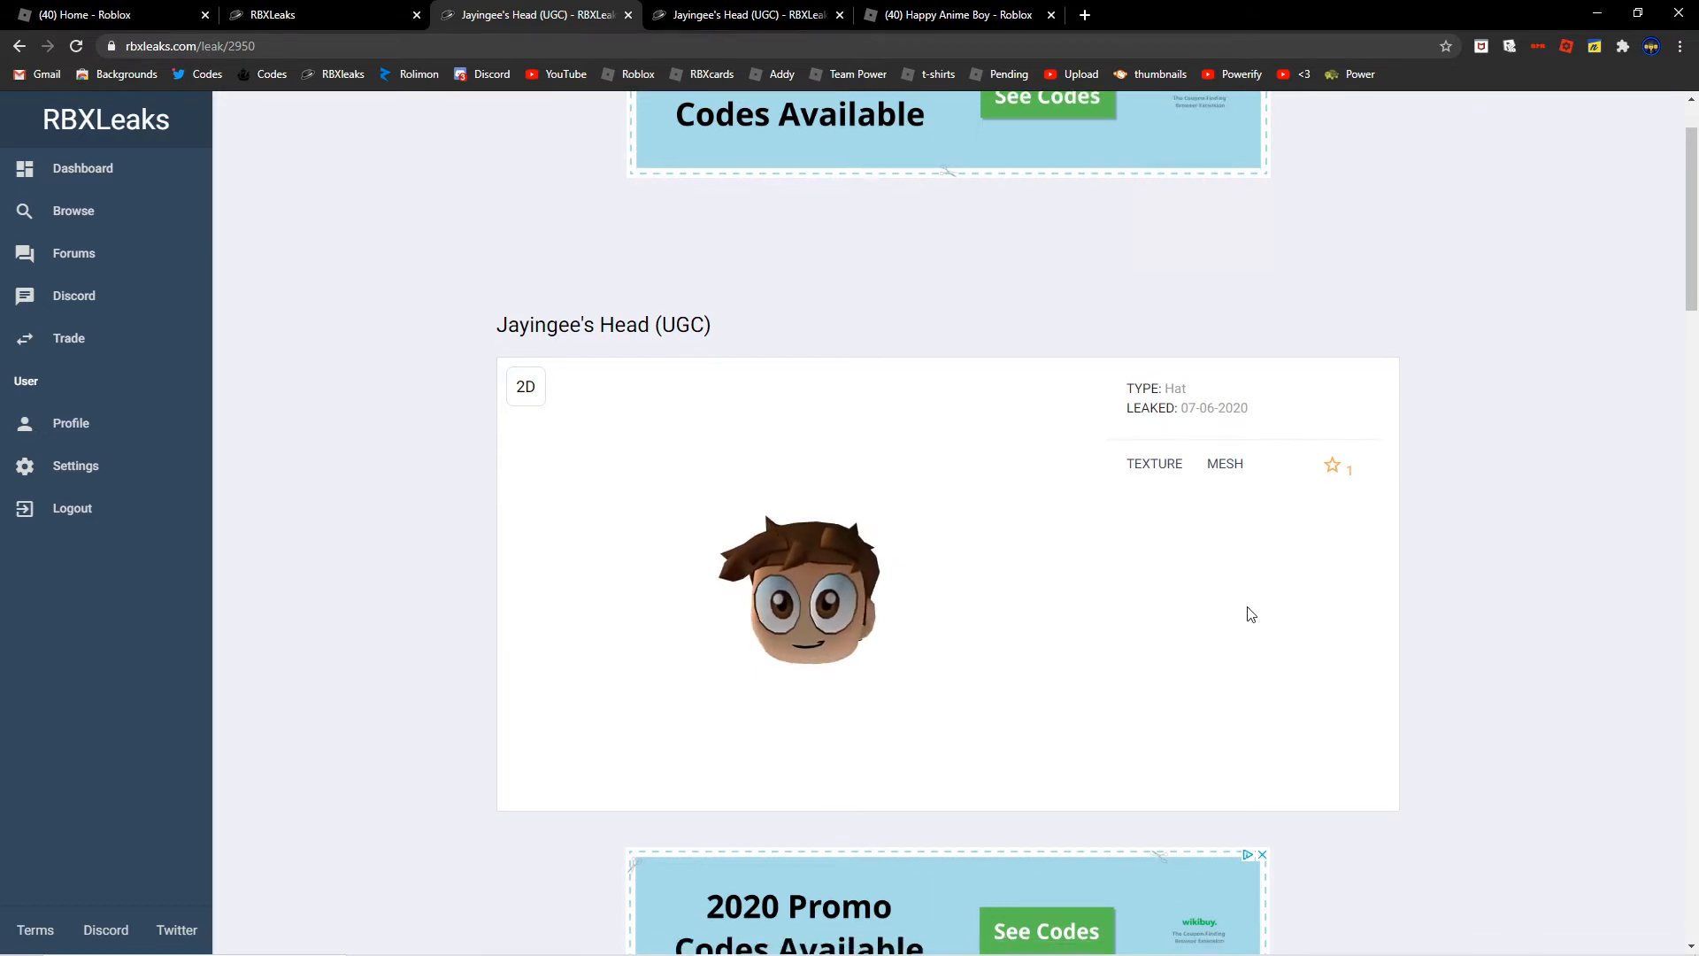
scroll(1249, 615, down, 5)
scroll(1194, 599, up, 4)
Step: Switch to the Happy Anime Boy item tab and rotate the avatar wearing the hat to a side view
click(997, 34)
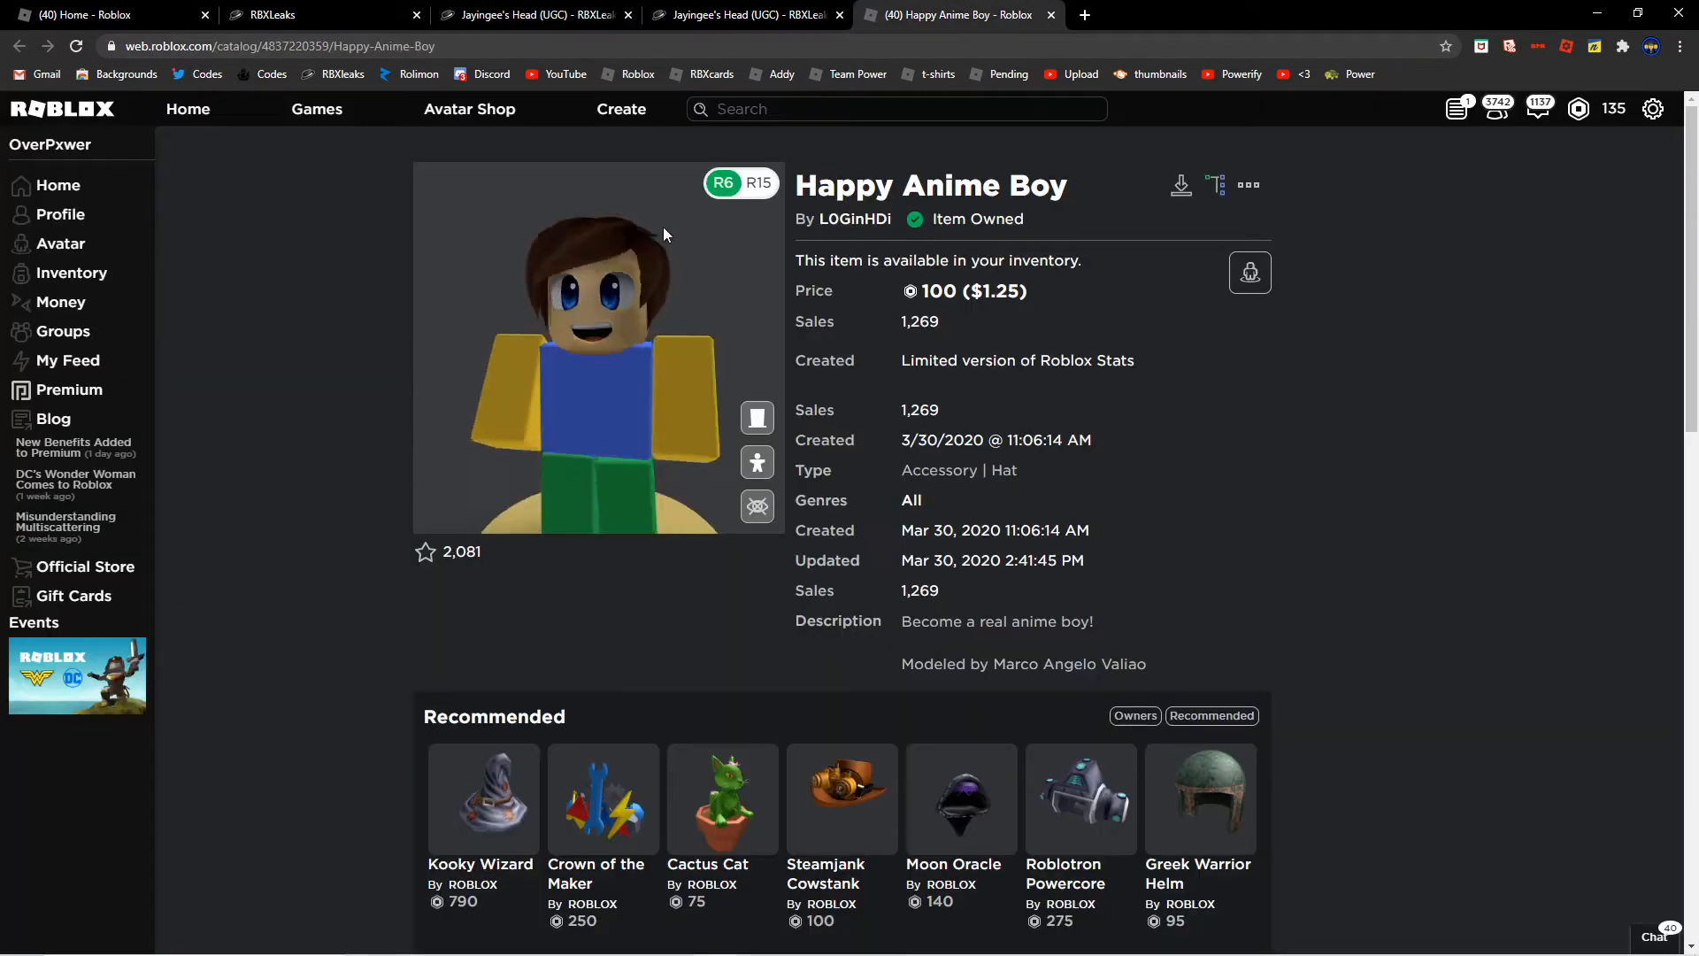
drag(663, 227, 650, 260)
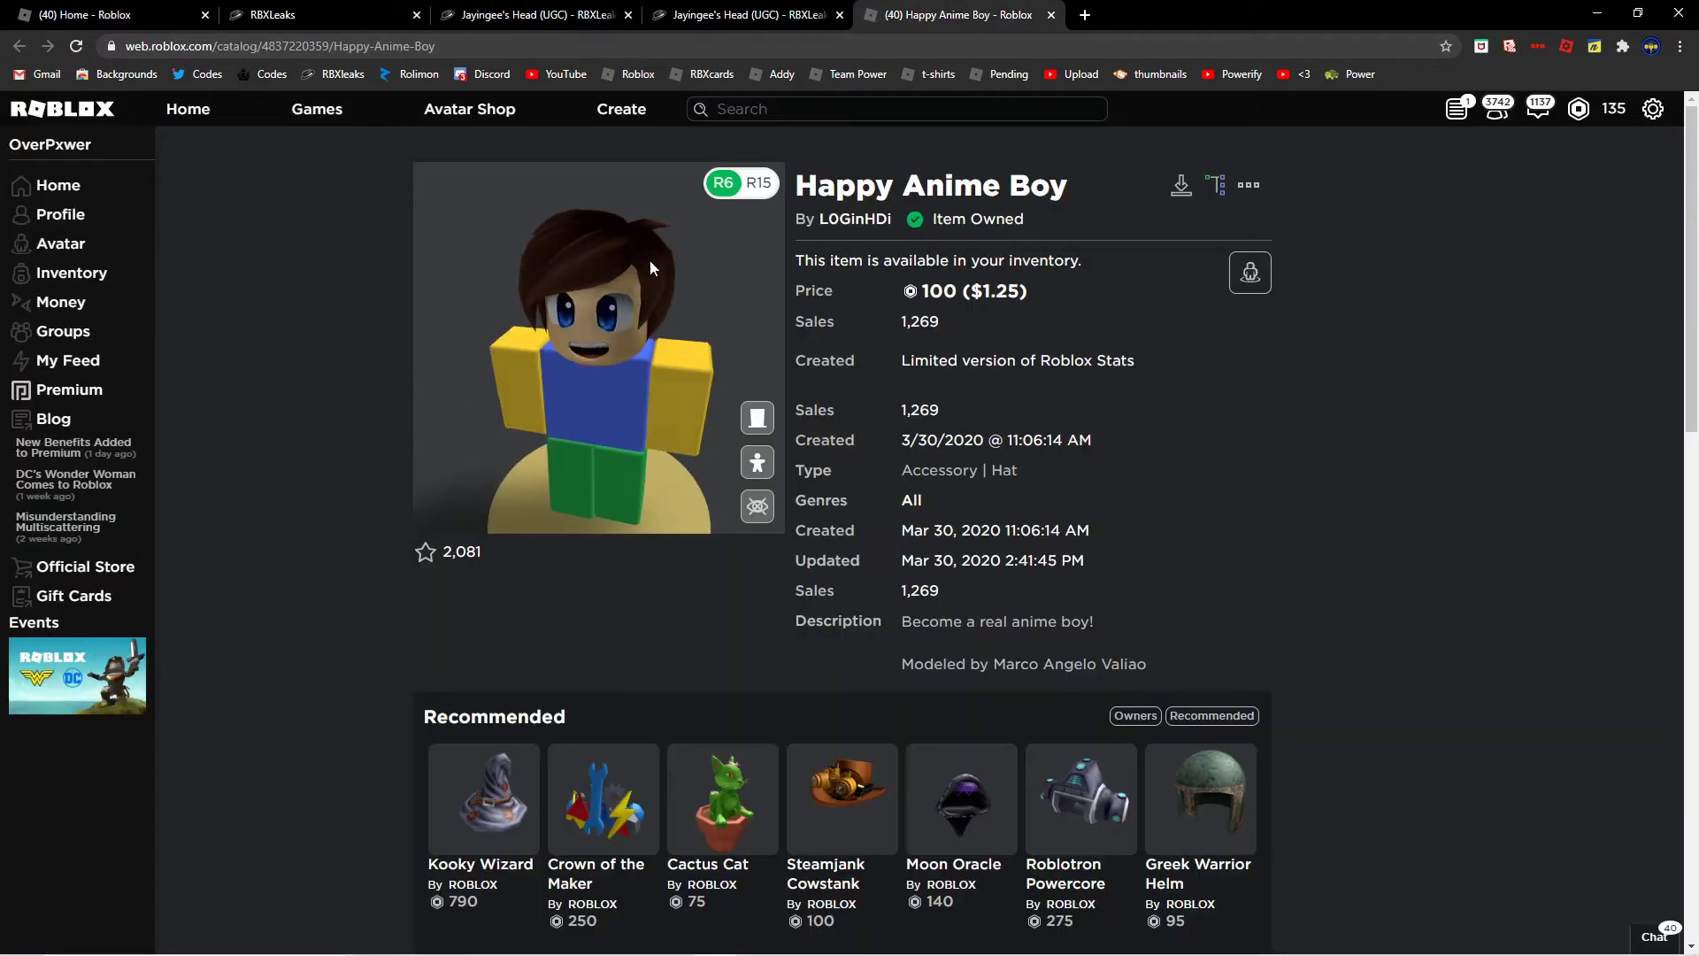
right_click(913, 219)
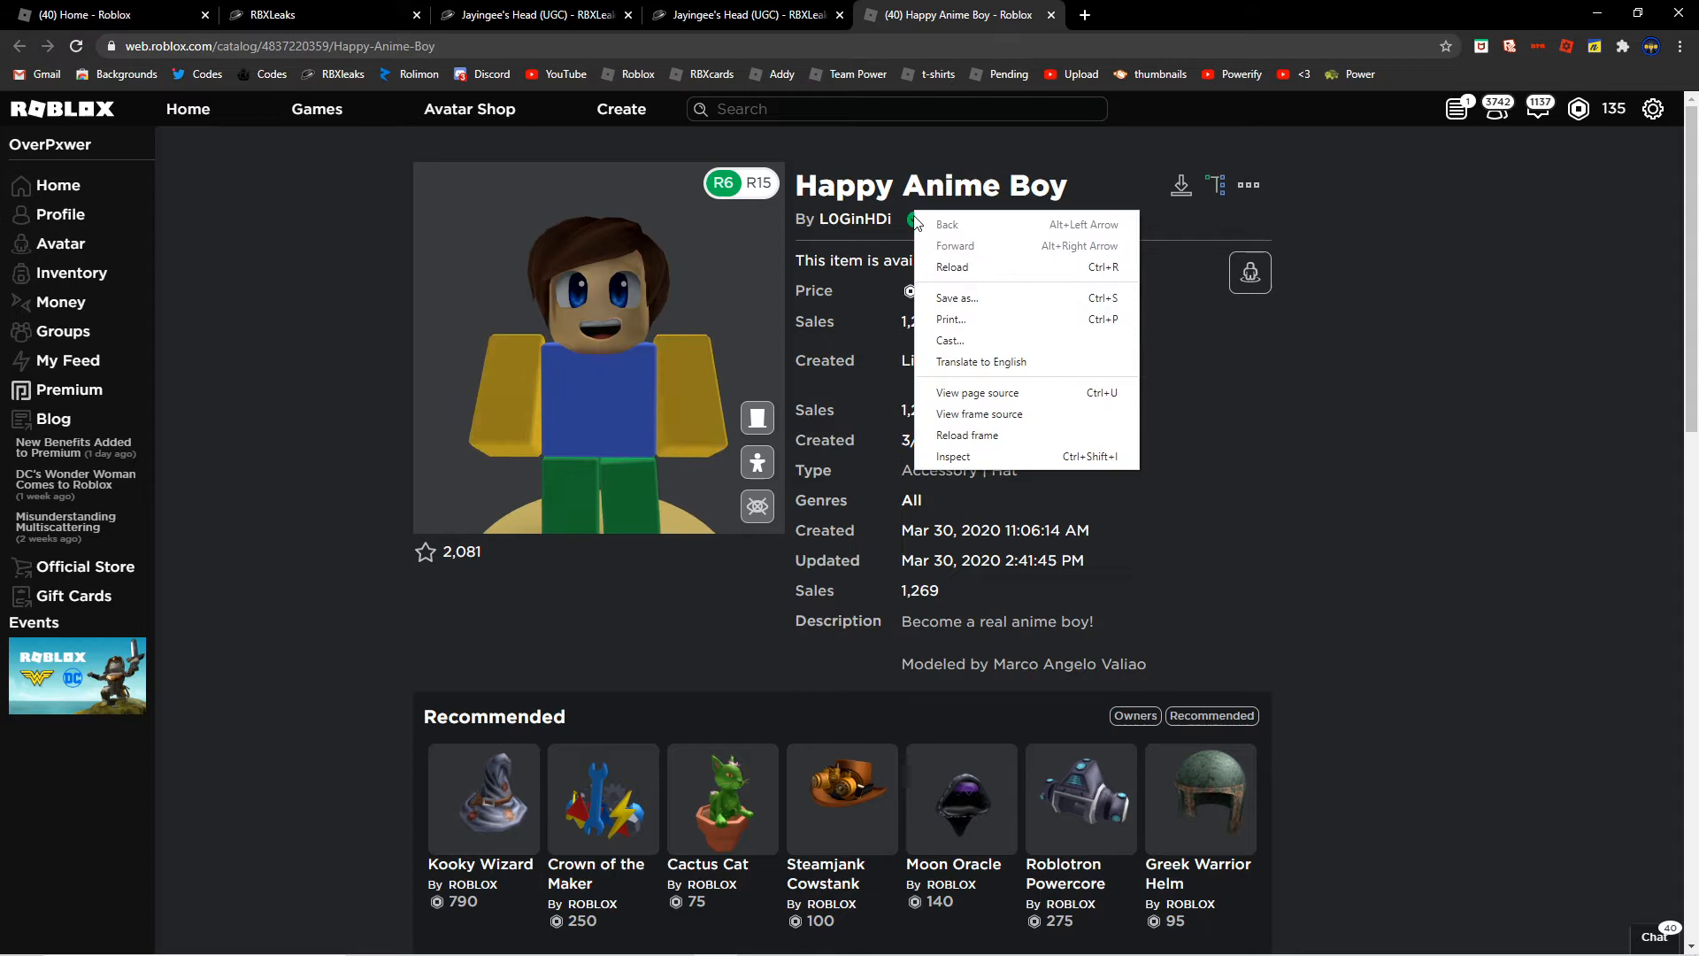
click(620, 323)
drag(621, 322, 192, 365)
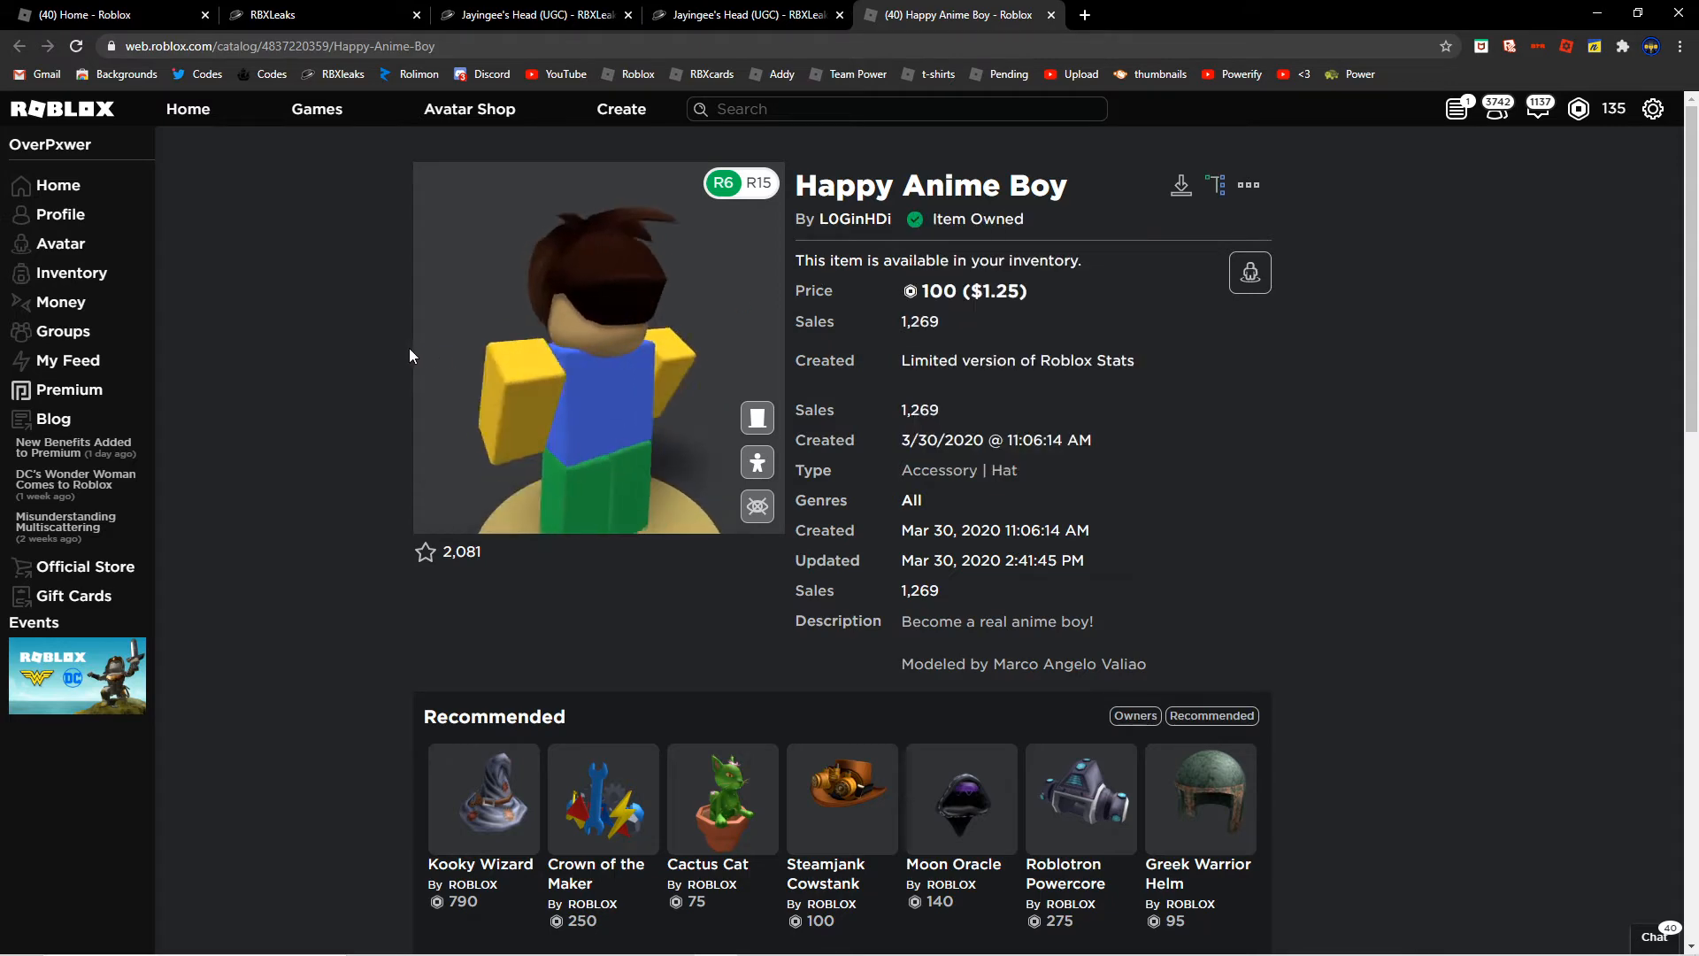
scroll(1360, 435, down, 5)
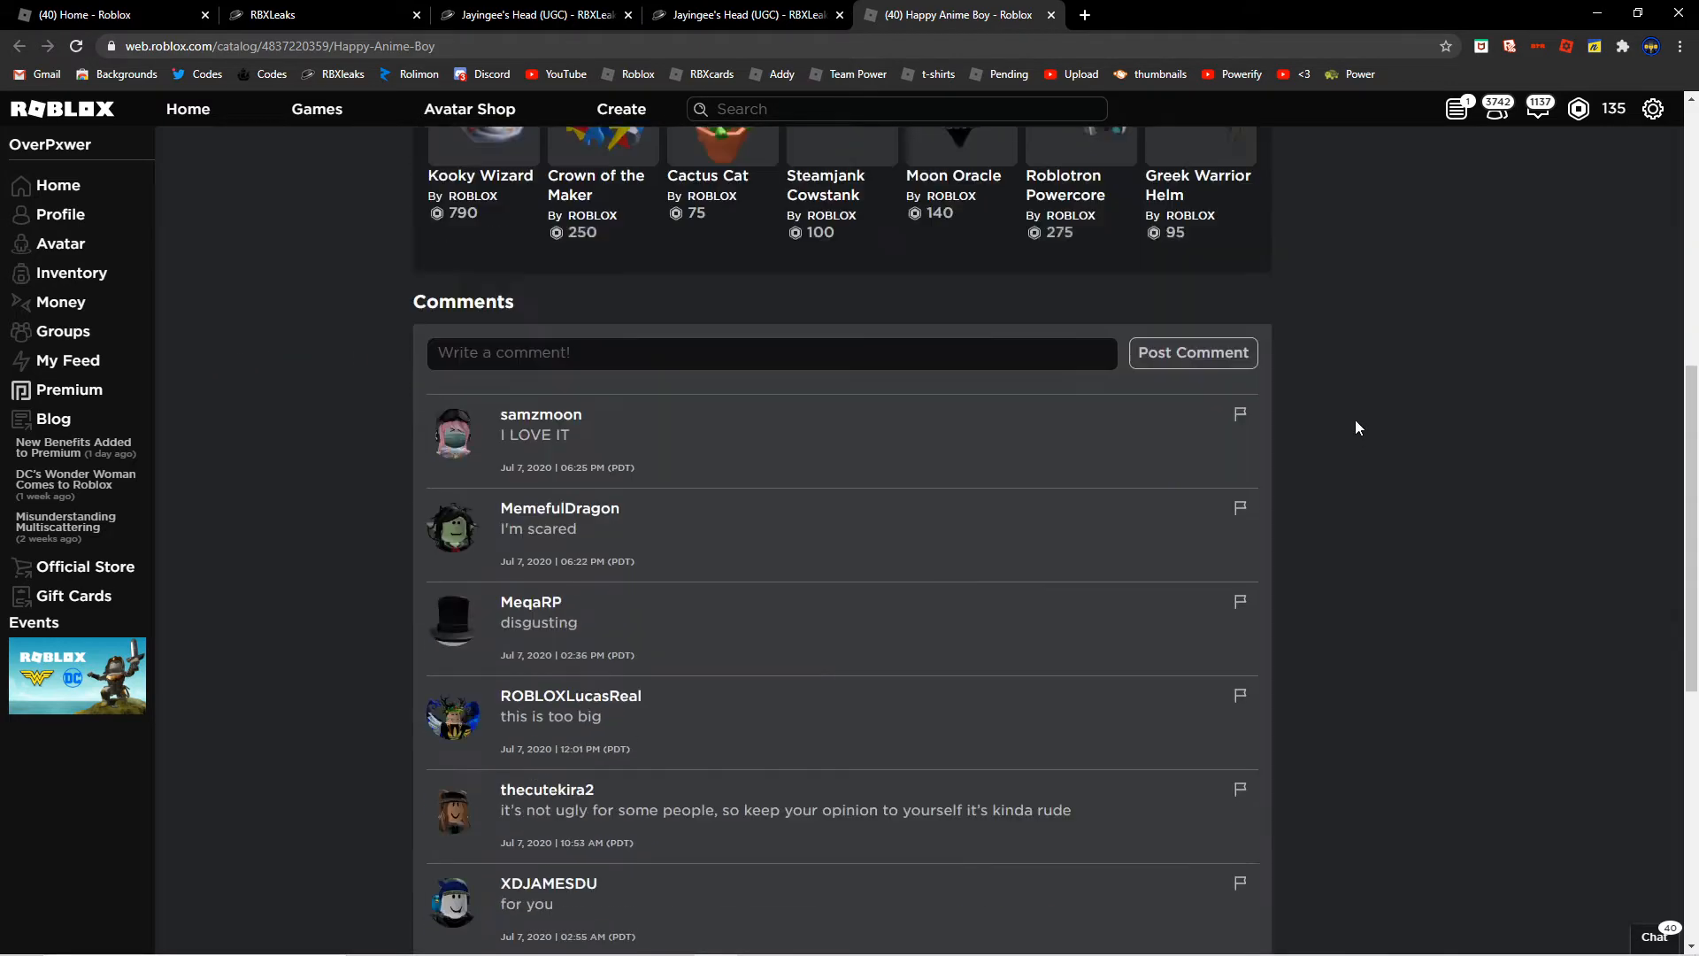
scroll(1355, 420, down, 2)
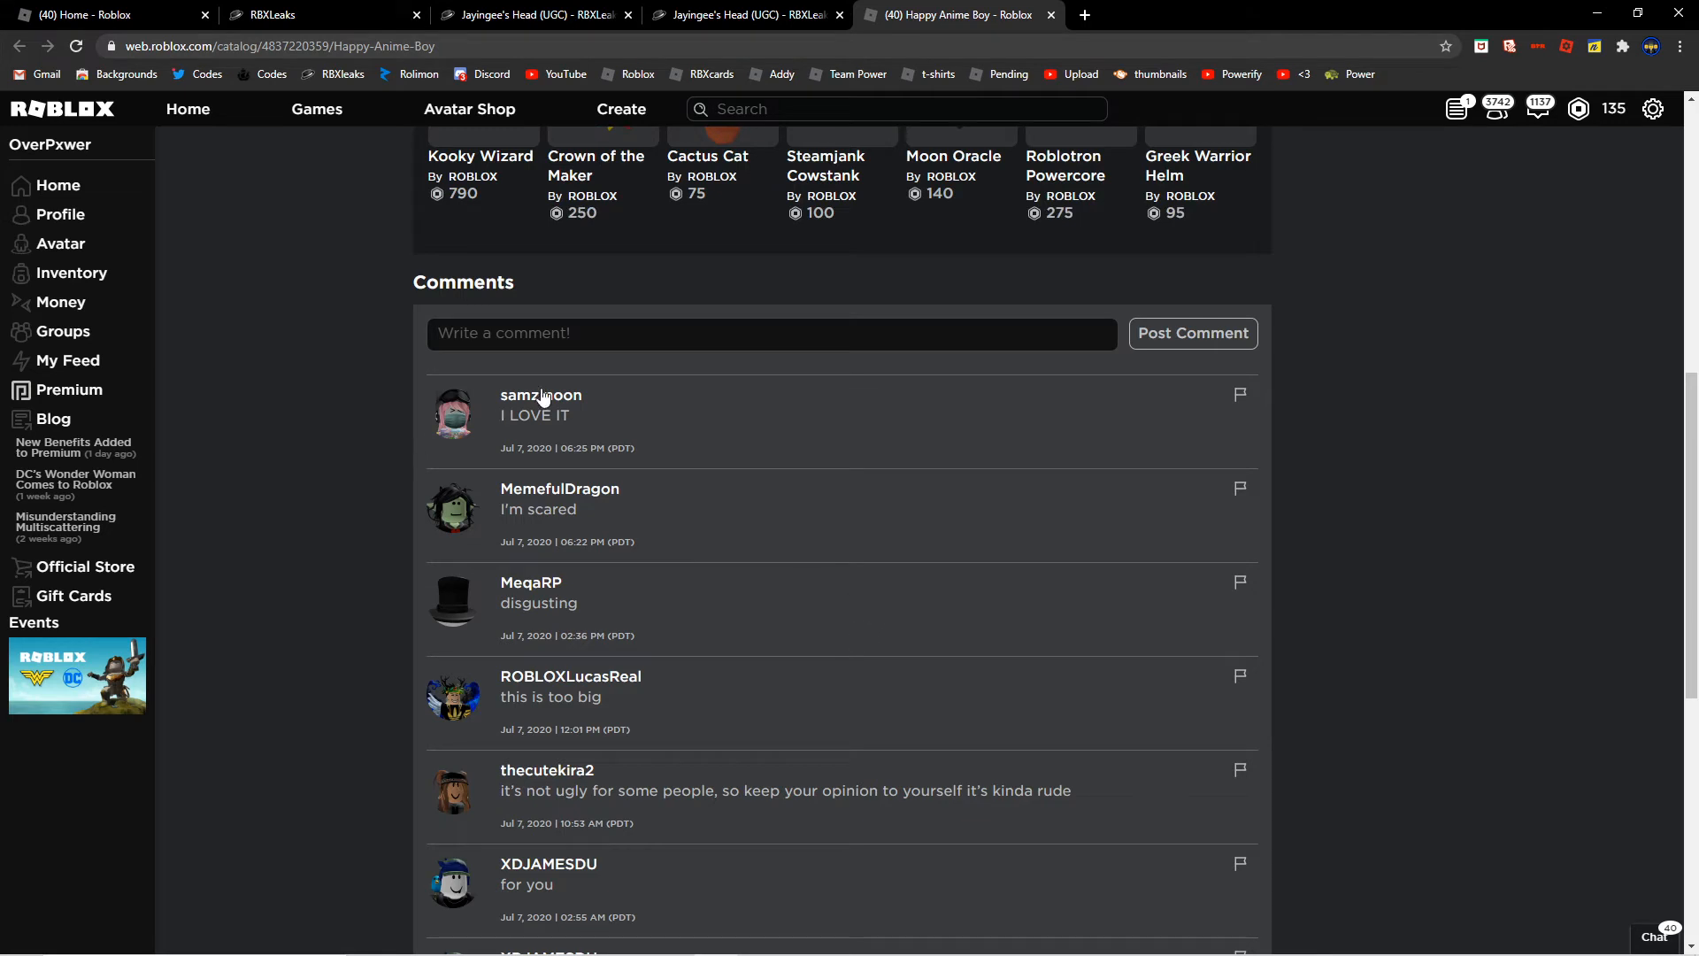
scroll(676, 422, down, 1)
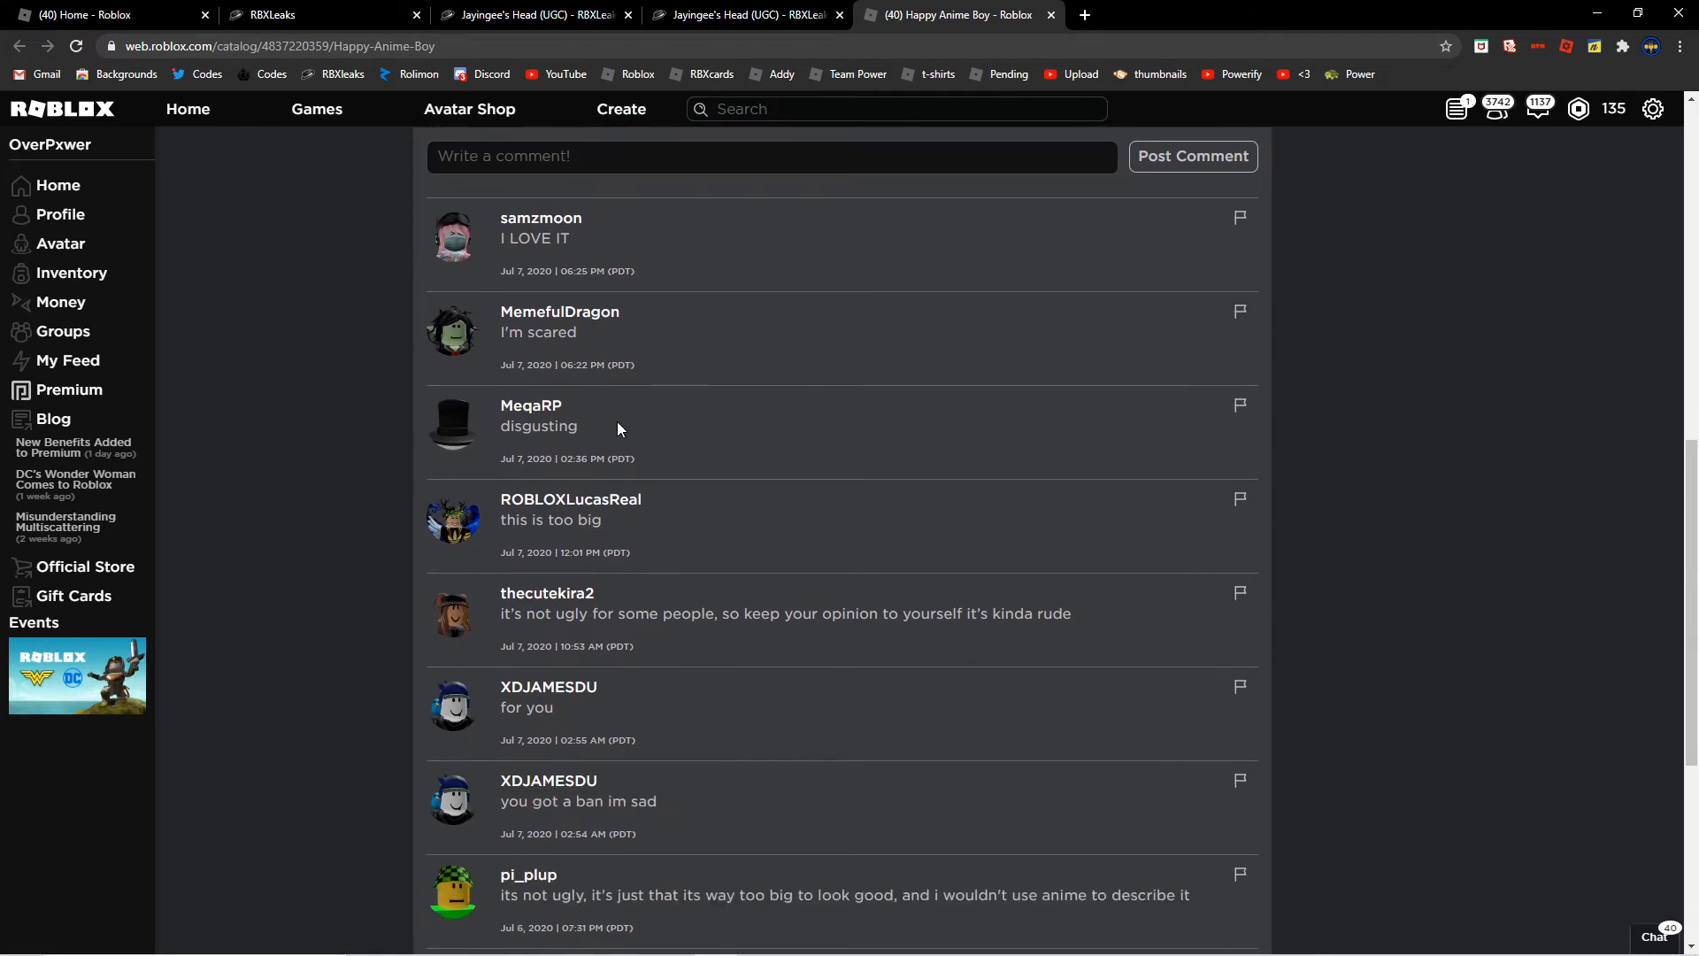
scroll(609, 431, down, 1)
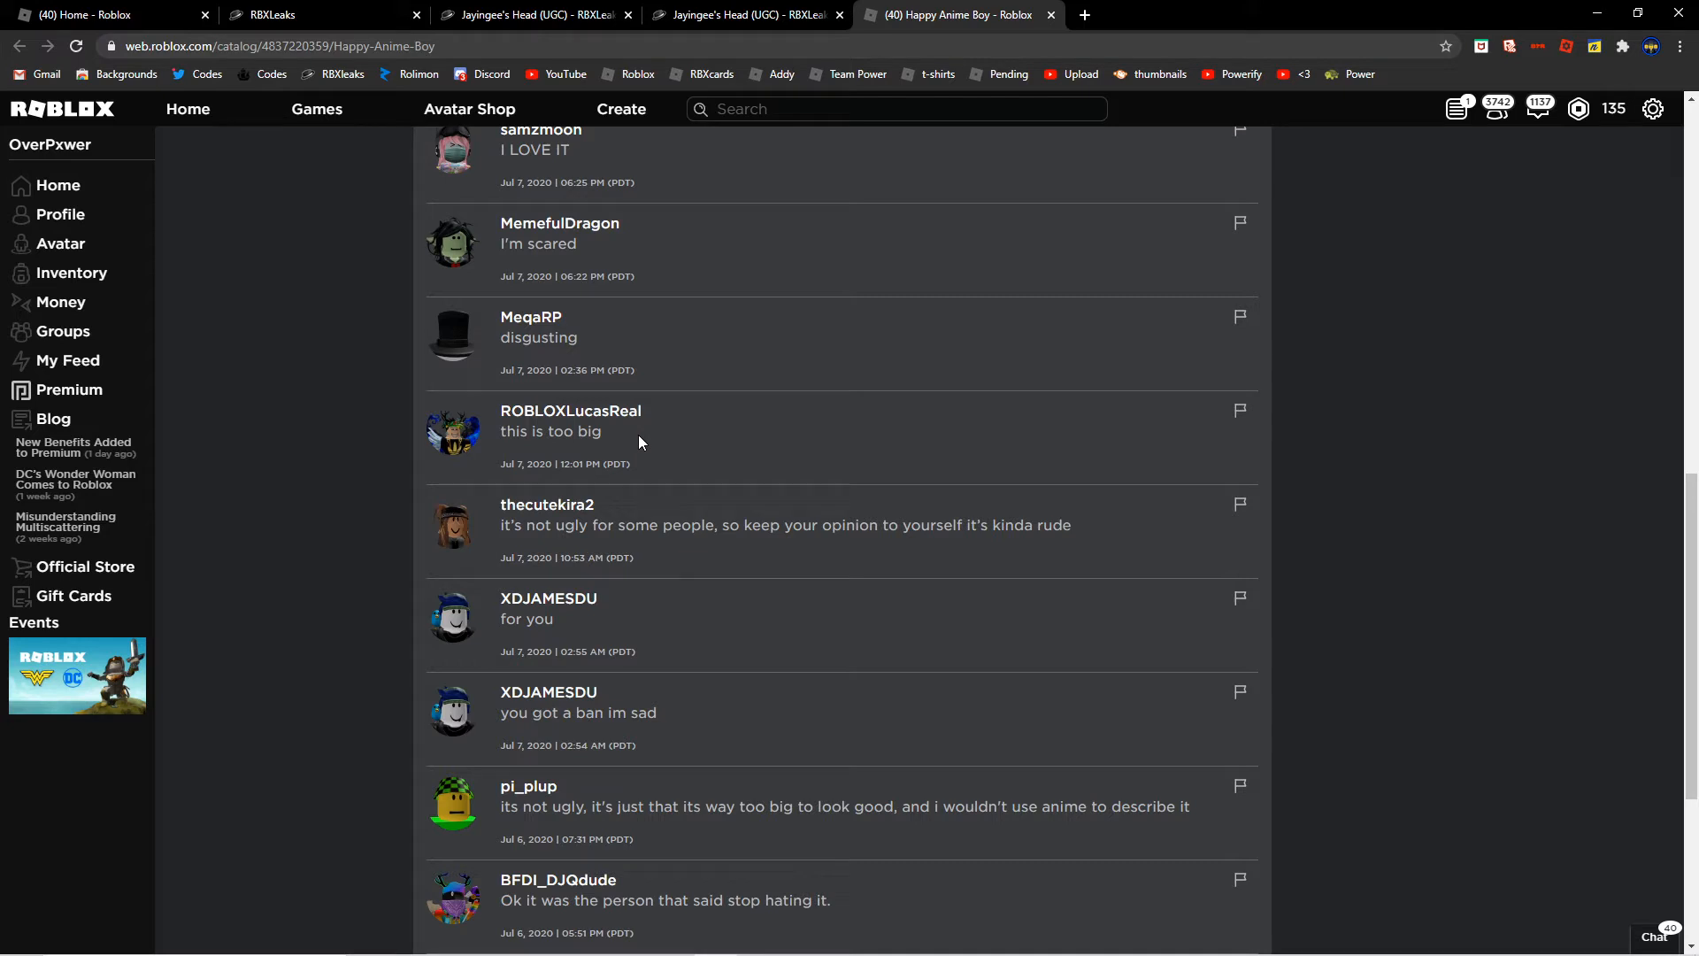
scroll(749, 410, down, 3)
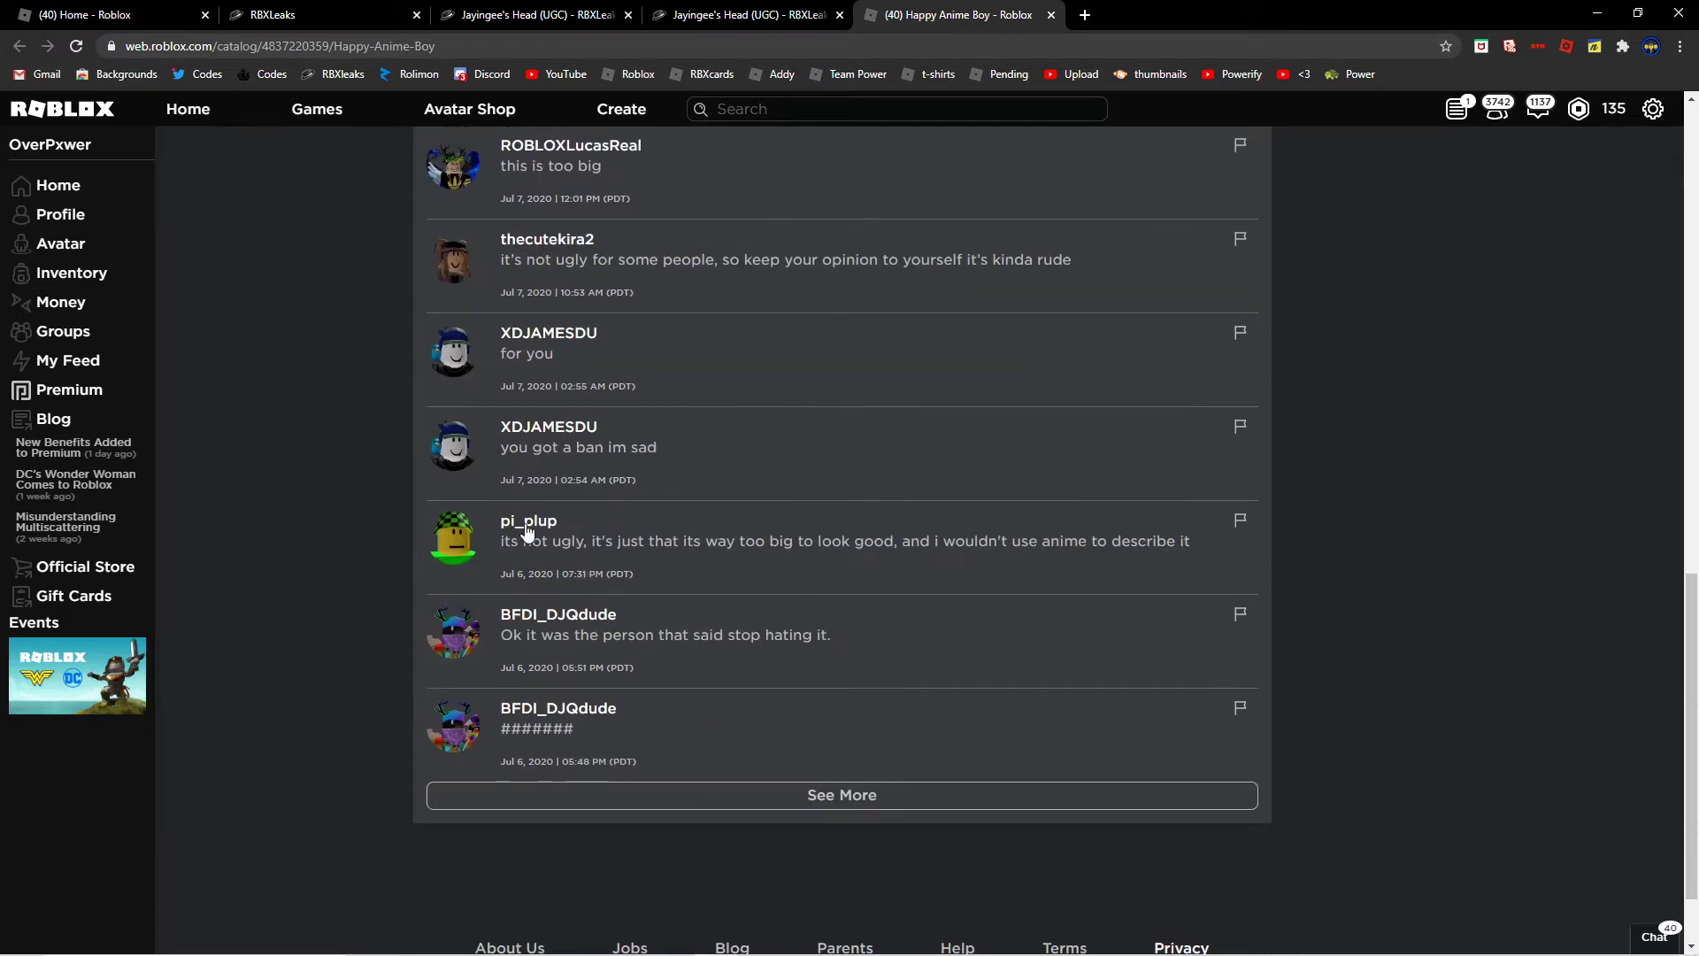
Step: Load more comments on the Happy Anime Boy hat with See More
click(810, 793)
scroll(987, 624, down, 1)
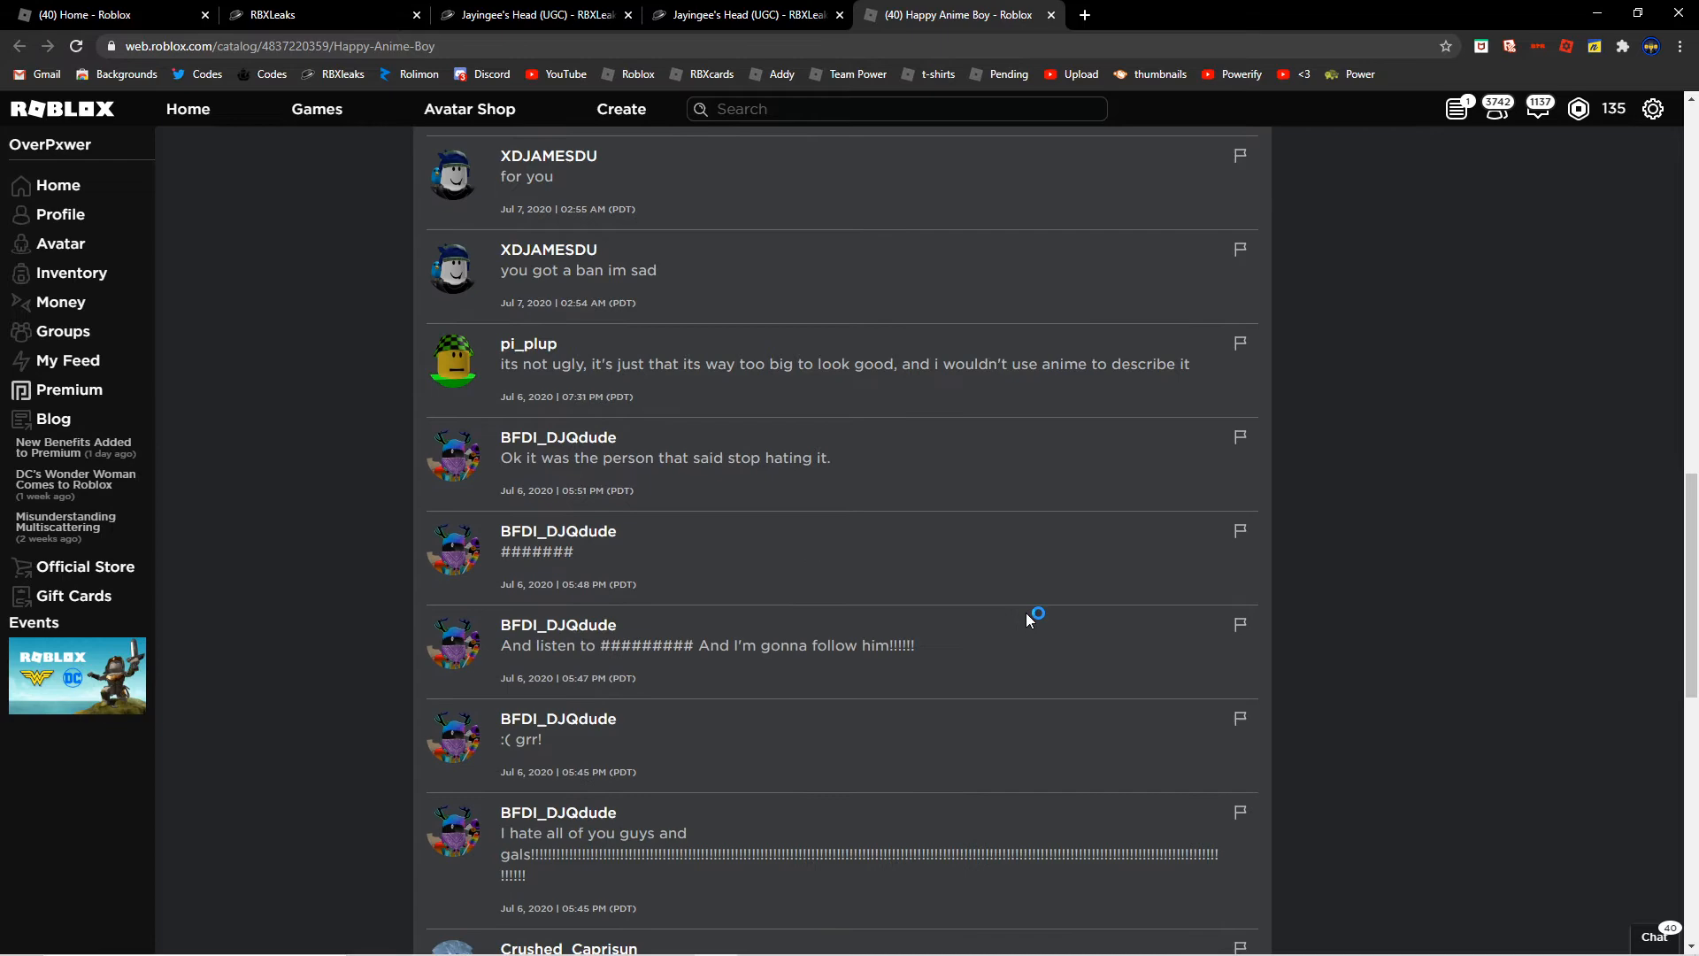
scroll(1026, 611, up, 2)
scroll(977, 605, down, 2)
scroll(962, 601, up, 5)
scroll(891, 321, up, 8)
Step: Switch to the Jayingee's Head leak tab and scroll from its comments back up to the 3D viewer
key(ctrl+3)
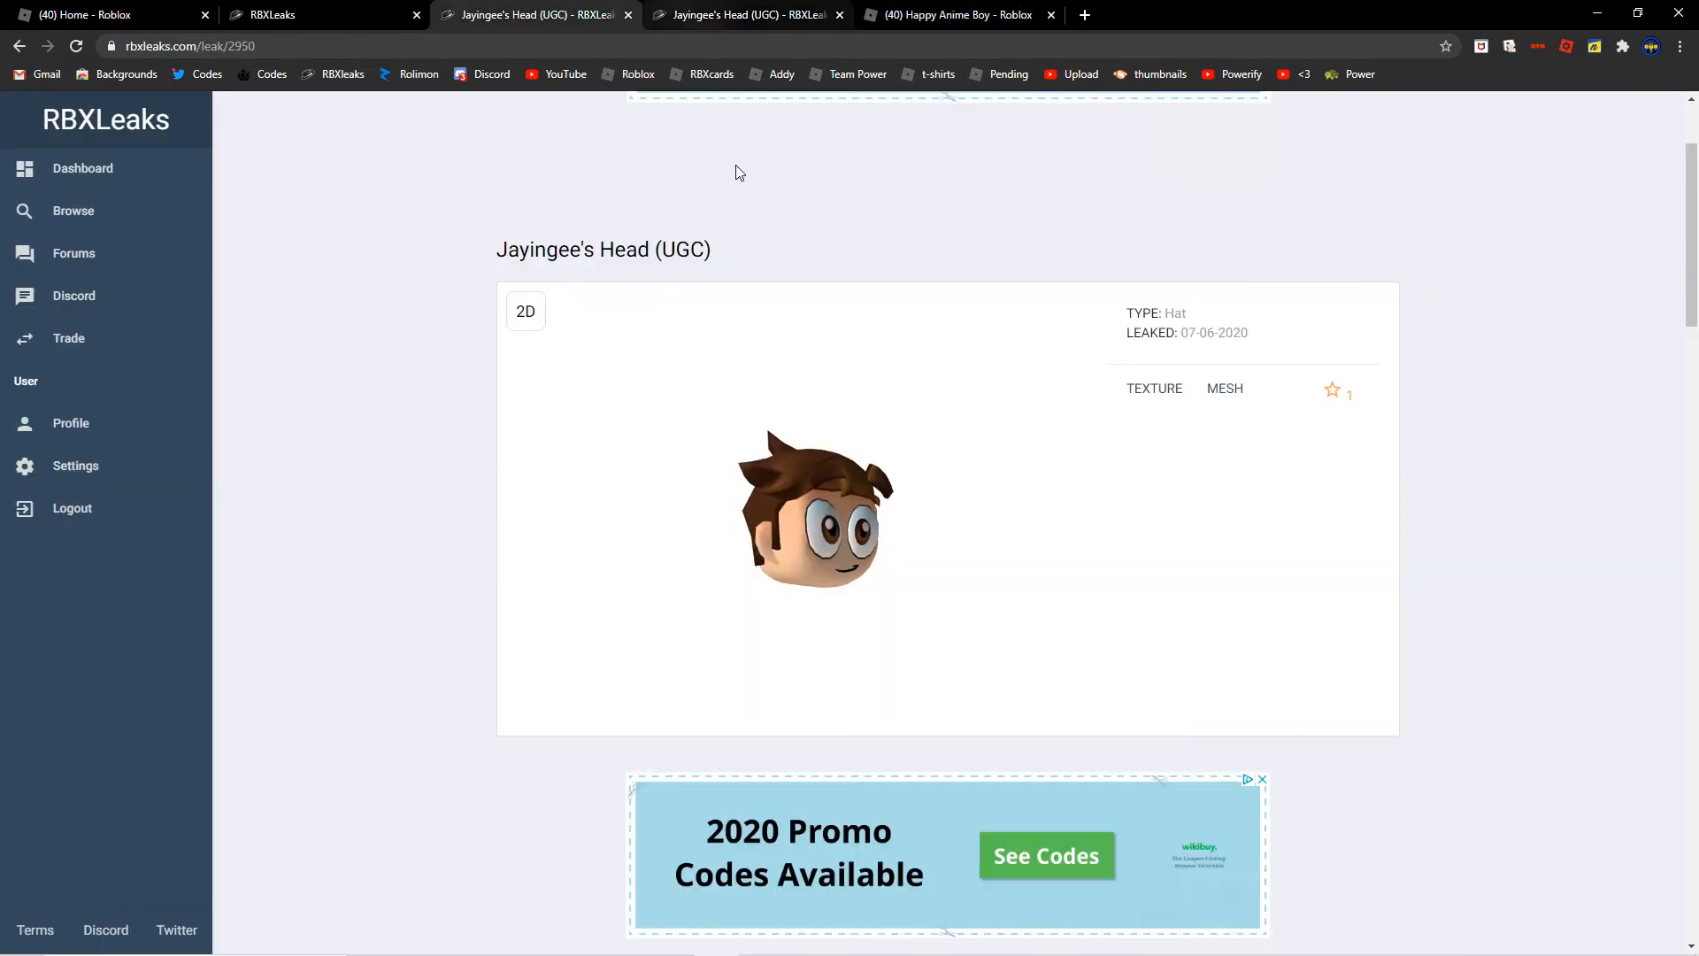
scroll(740, 173, down, 3)
scroll(647, 485, down, 2)
scroll(632, 557, down, 1)
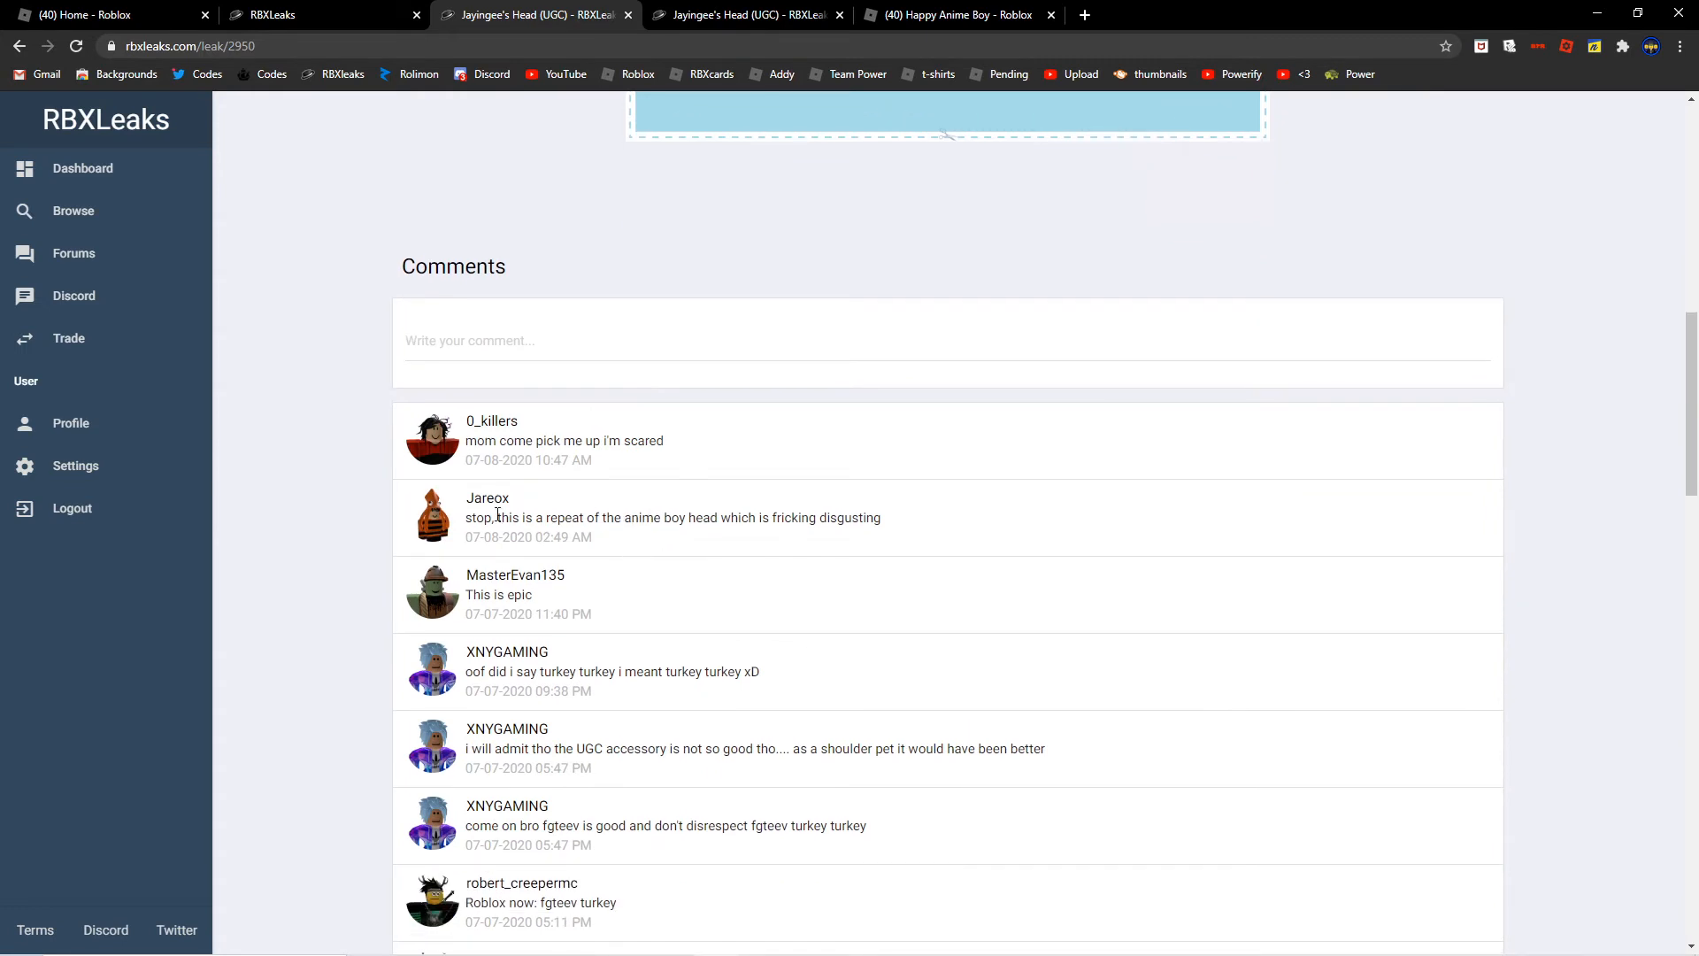
scroll(698, 521, down, 2)
scroll(697, 522, down, 2)
scroll(697, 522, down, 2)
scroll(671, 522, down, 1)
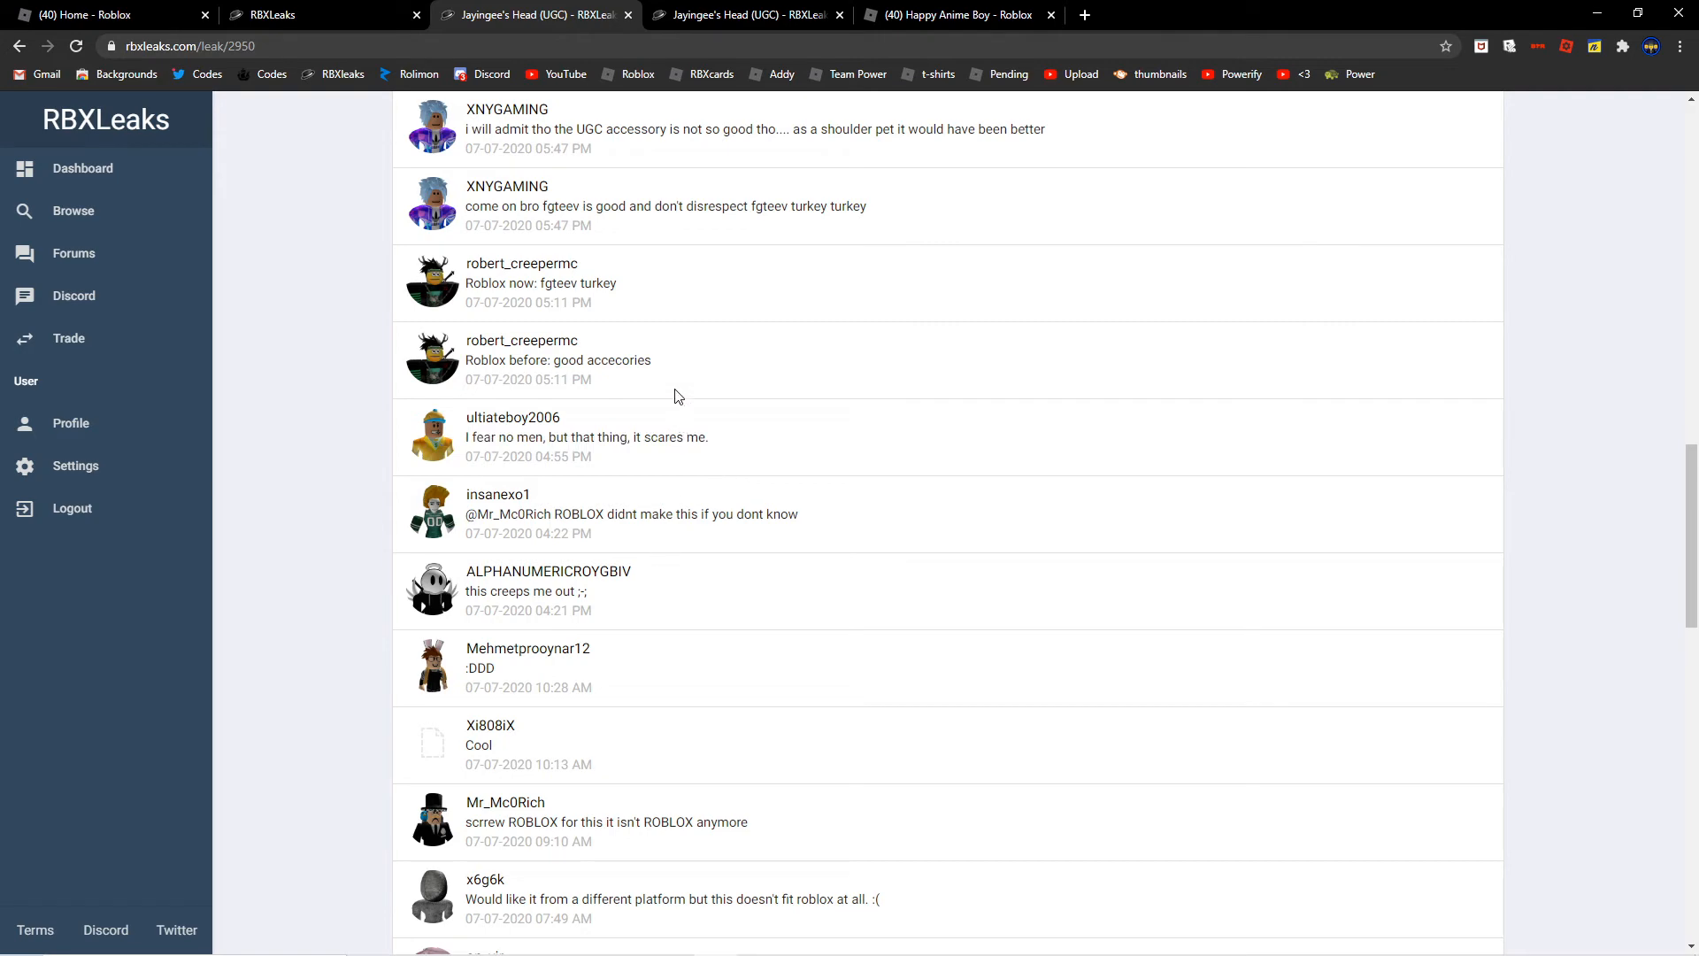
scroll(669, 399, down, 2)
drag(1690, 591, 1690, 146)
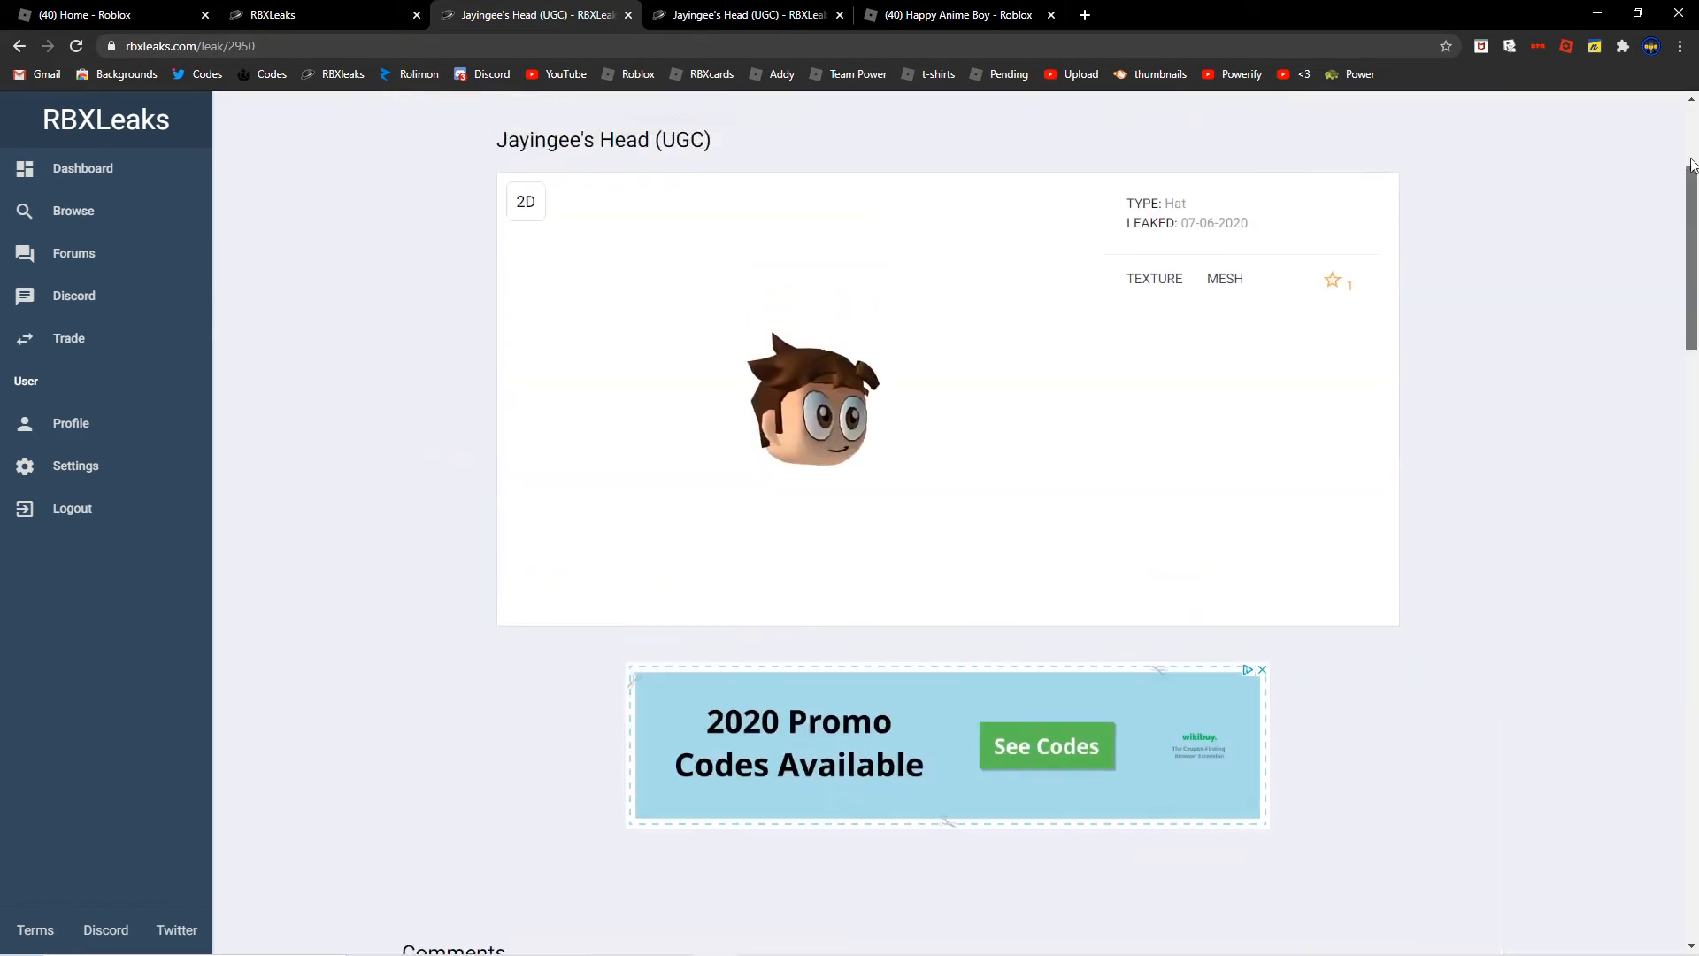
scroll(1394, 200, down, 2)
scroll(863, 494, up, 2)
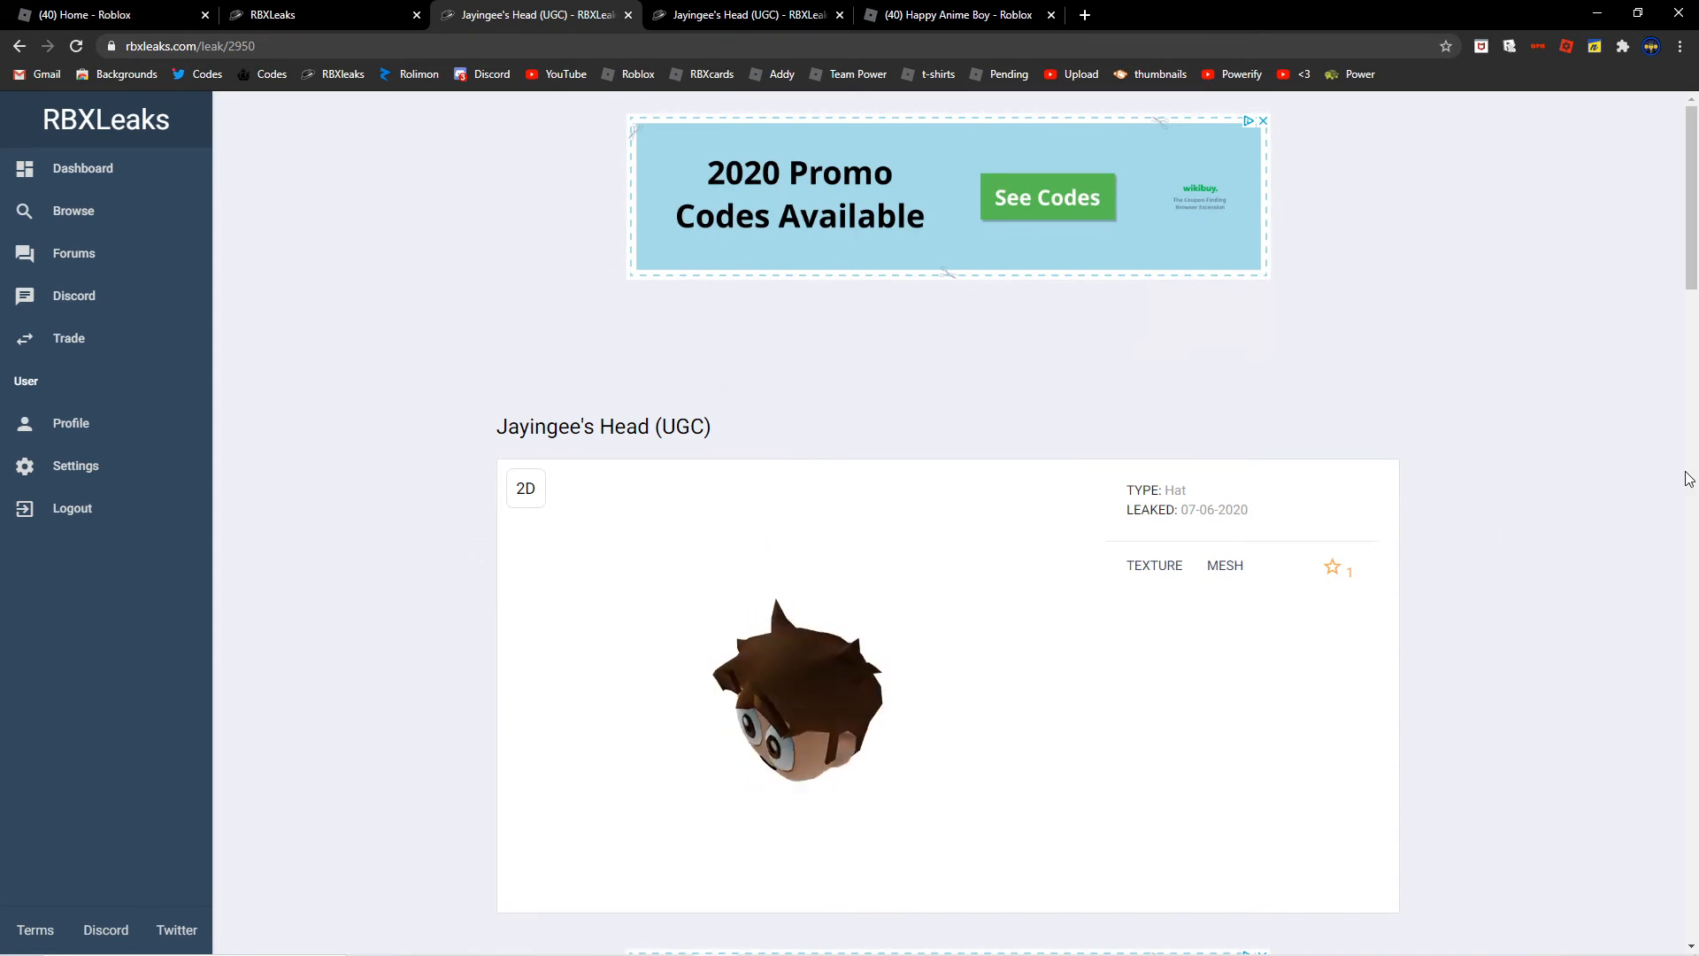
scroll(1593, 438, down, 2)
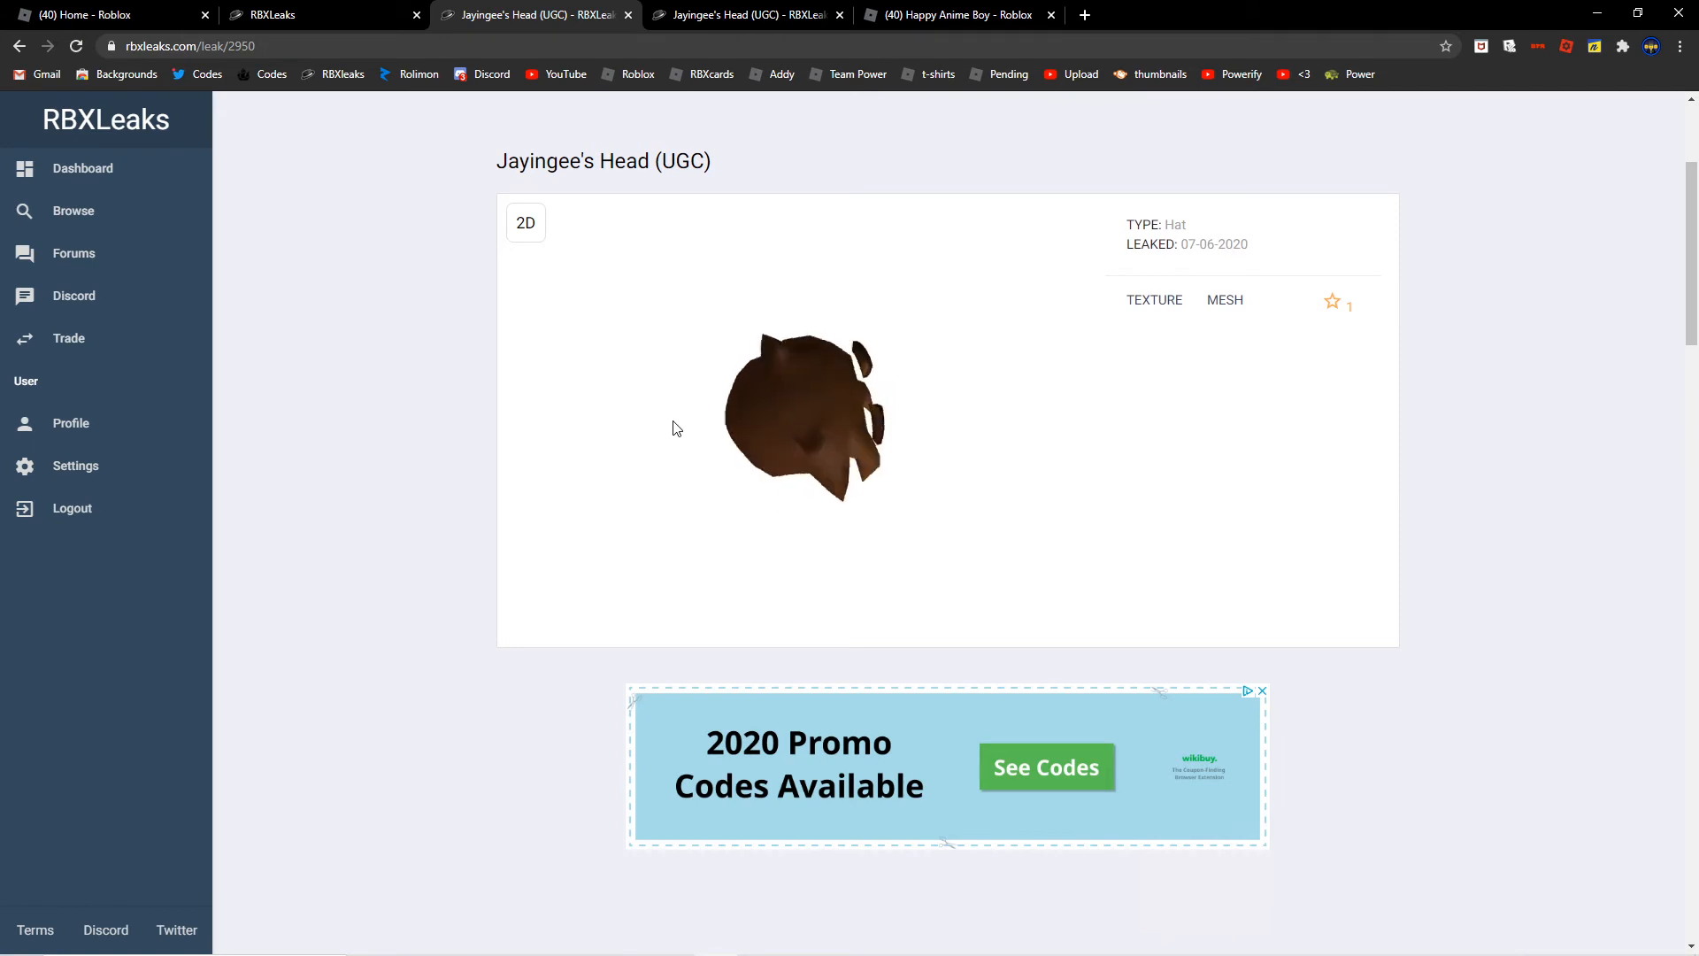
Step: Flip between the Happy Anime Boy avatar and the second Jayingee's Head leak, turning each preview face-on
click(956, 15)
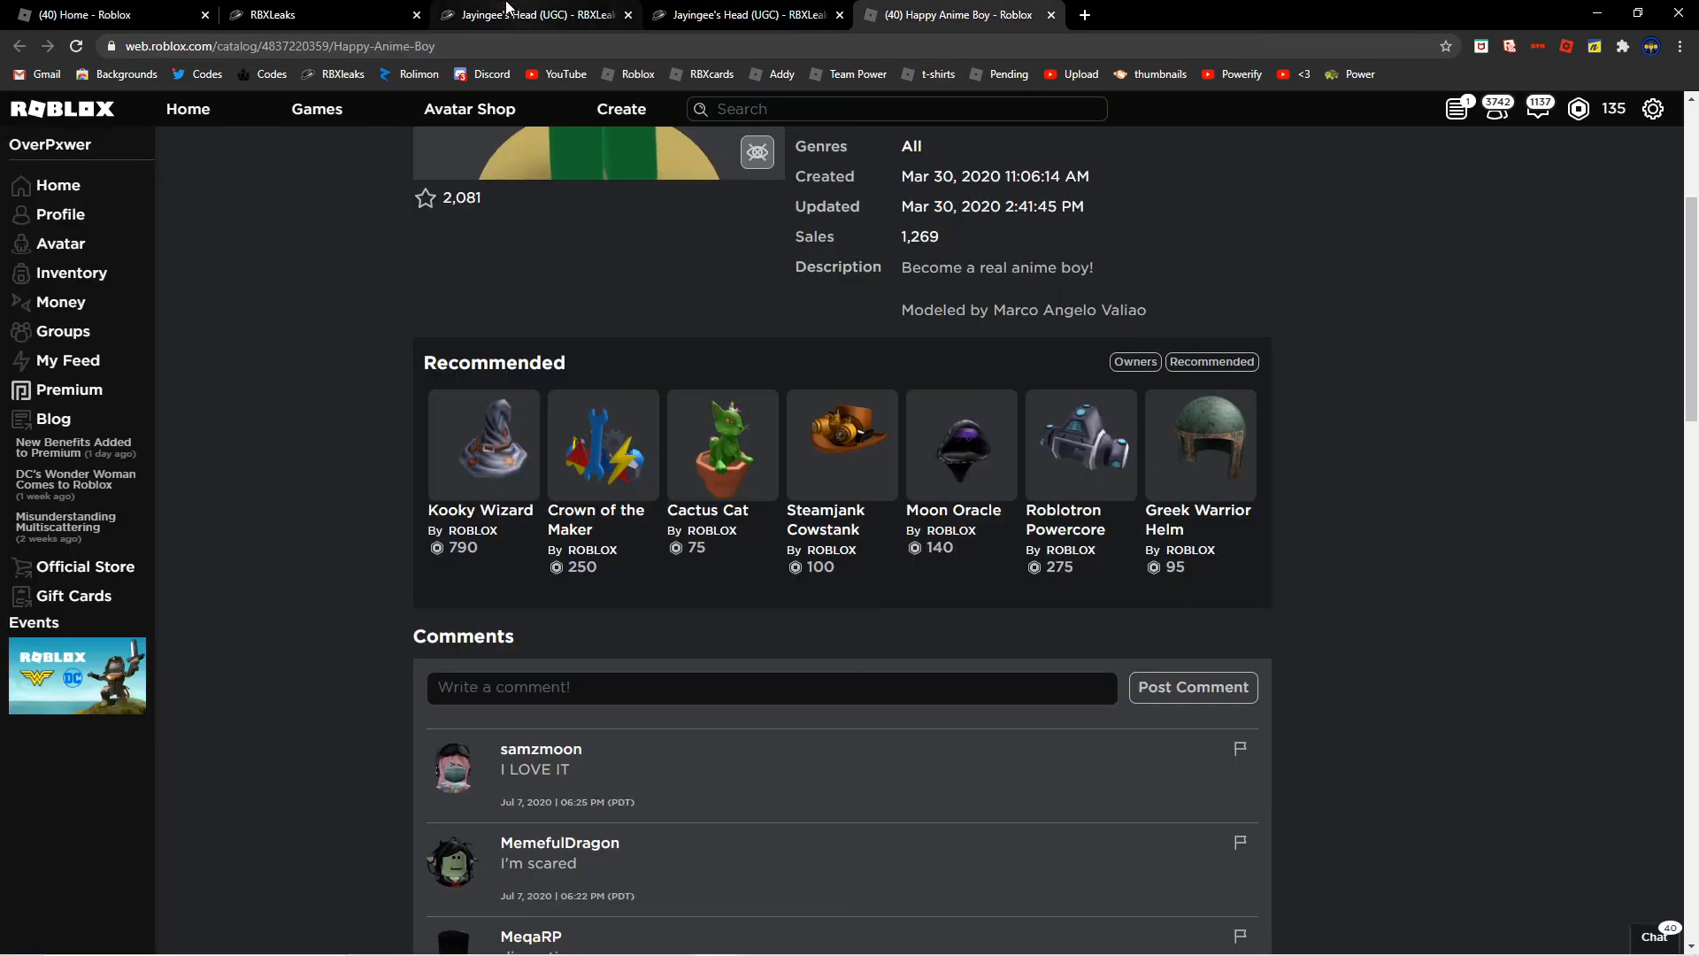
click(536, 15)
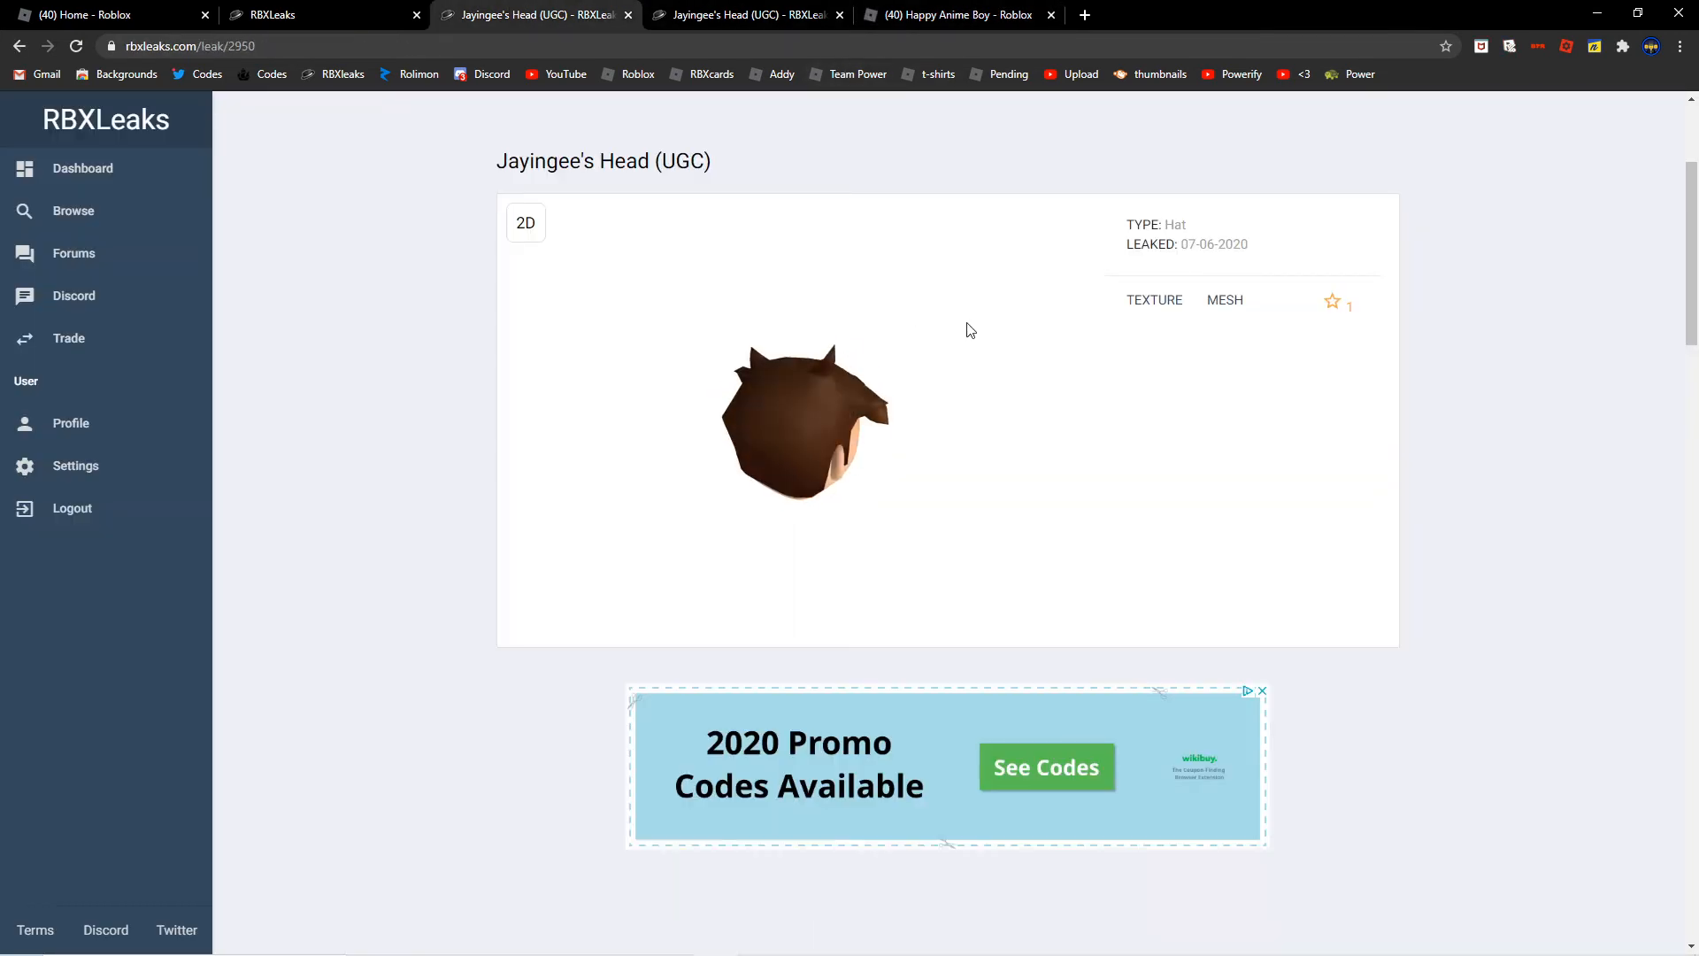
click(949, 16)
scroll(677, 292, up, 3)
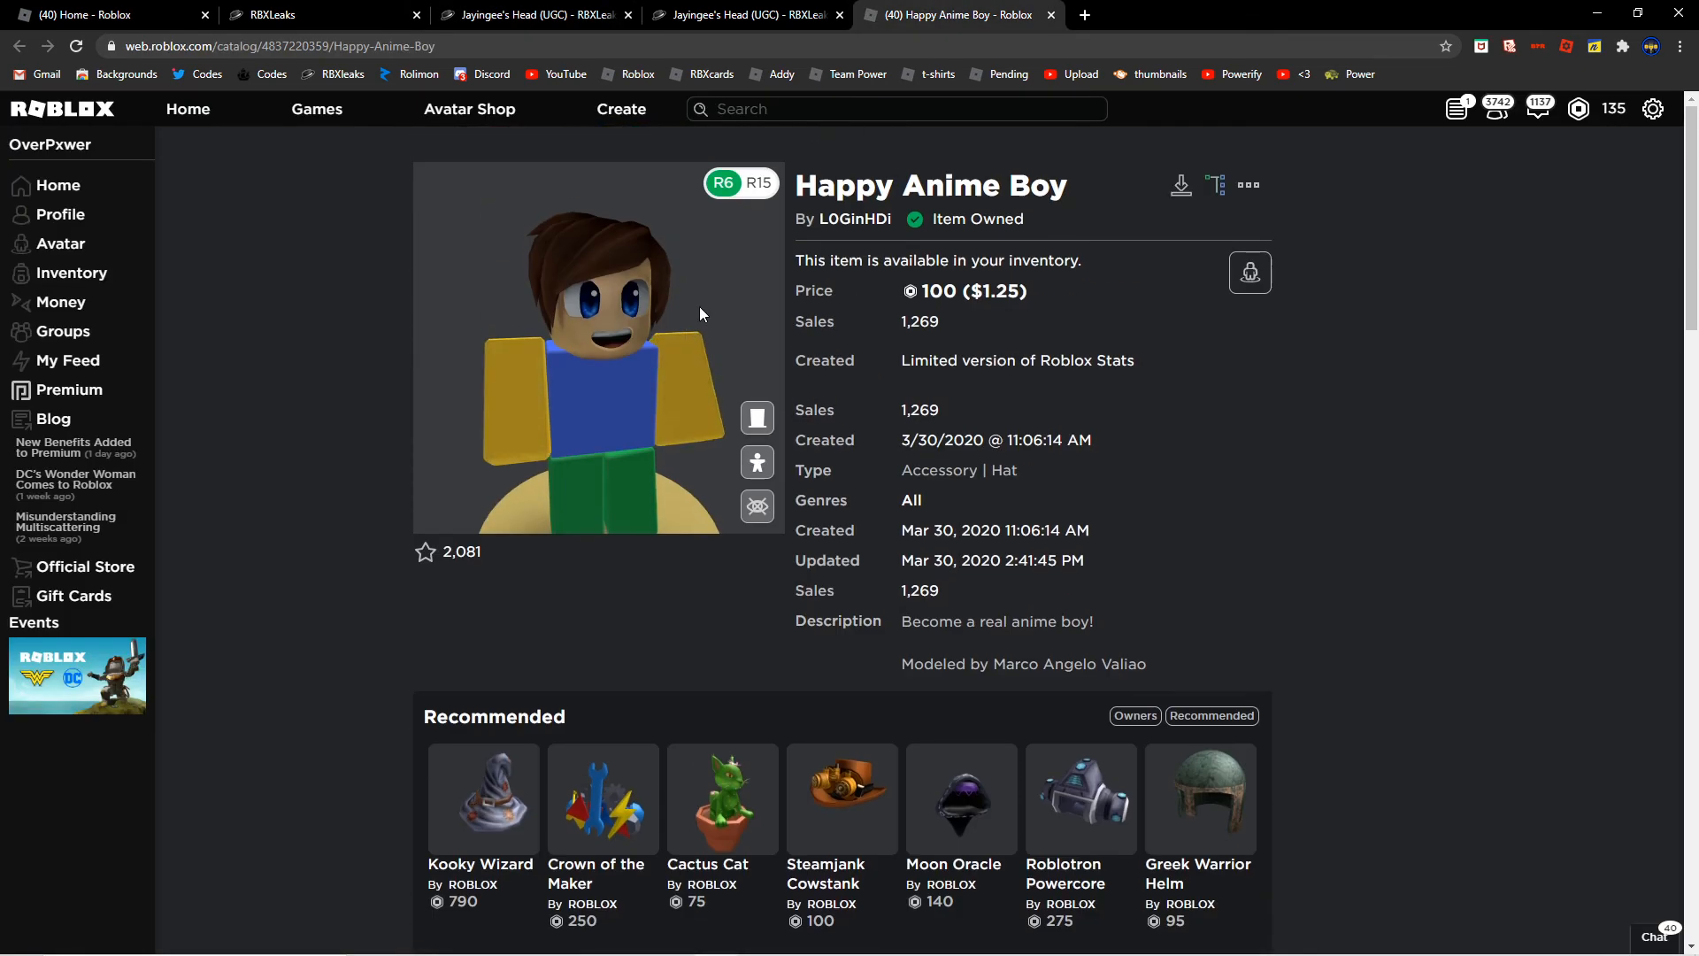
mouse_move(699, 307)
mouse_down()
mouse_move(615, 285)
mouse_move(667, 269)
mouse_up()
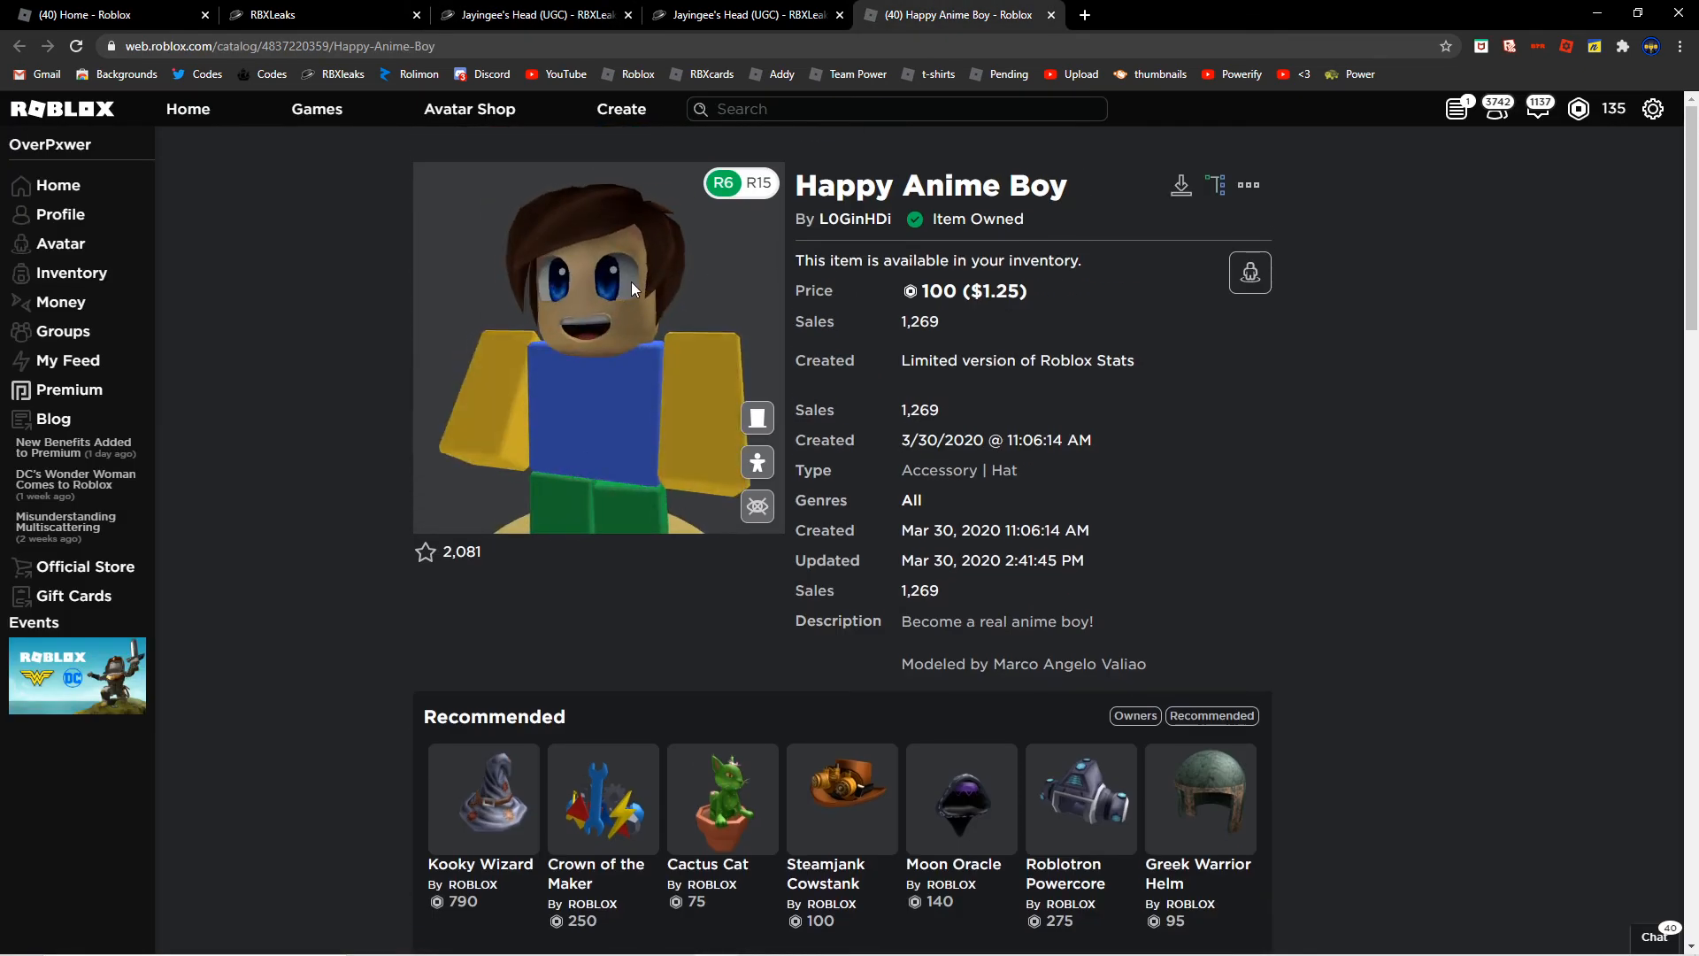
click(731, 14)
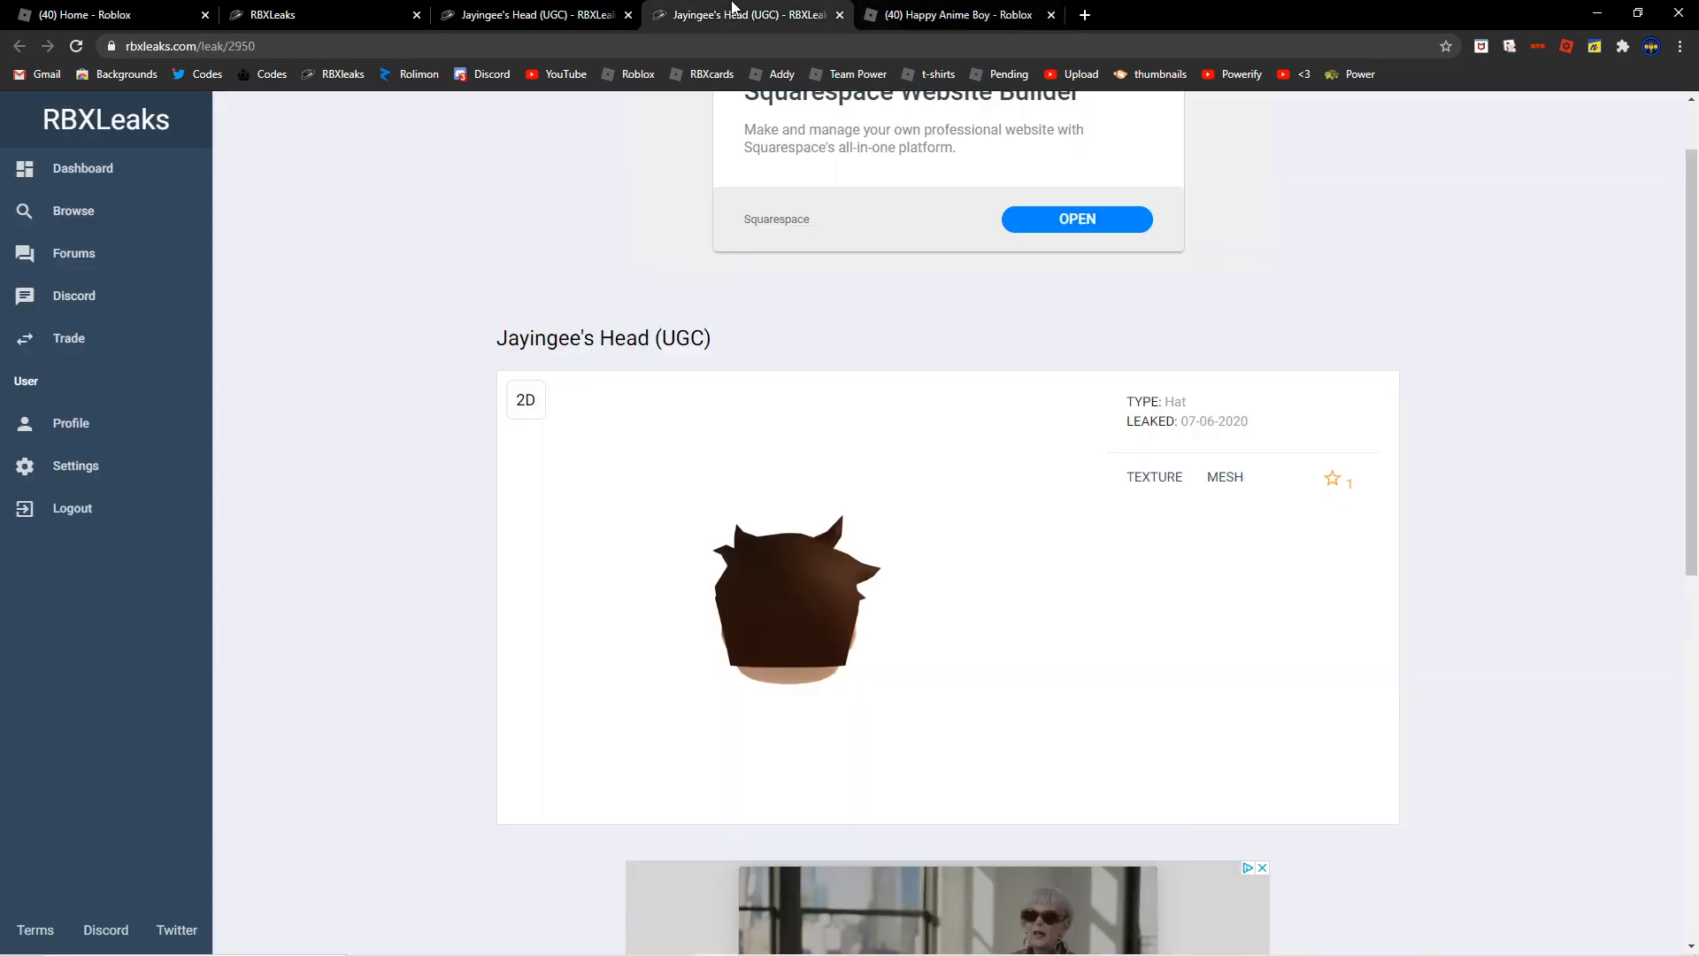
drag(749, 493, 850, 505)
Step: Compare the avatar's side view against the head model spun back to front, ending on the first Jayingee's Head tab
click(950, 15)
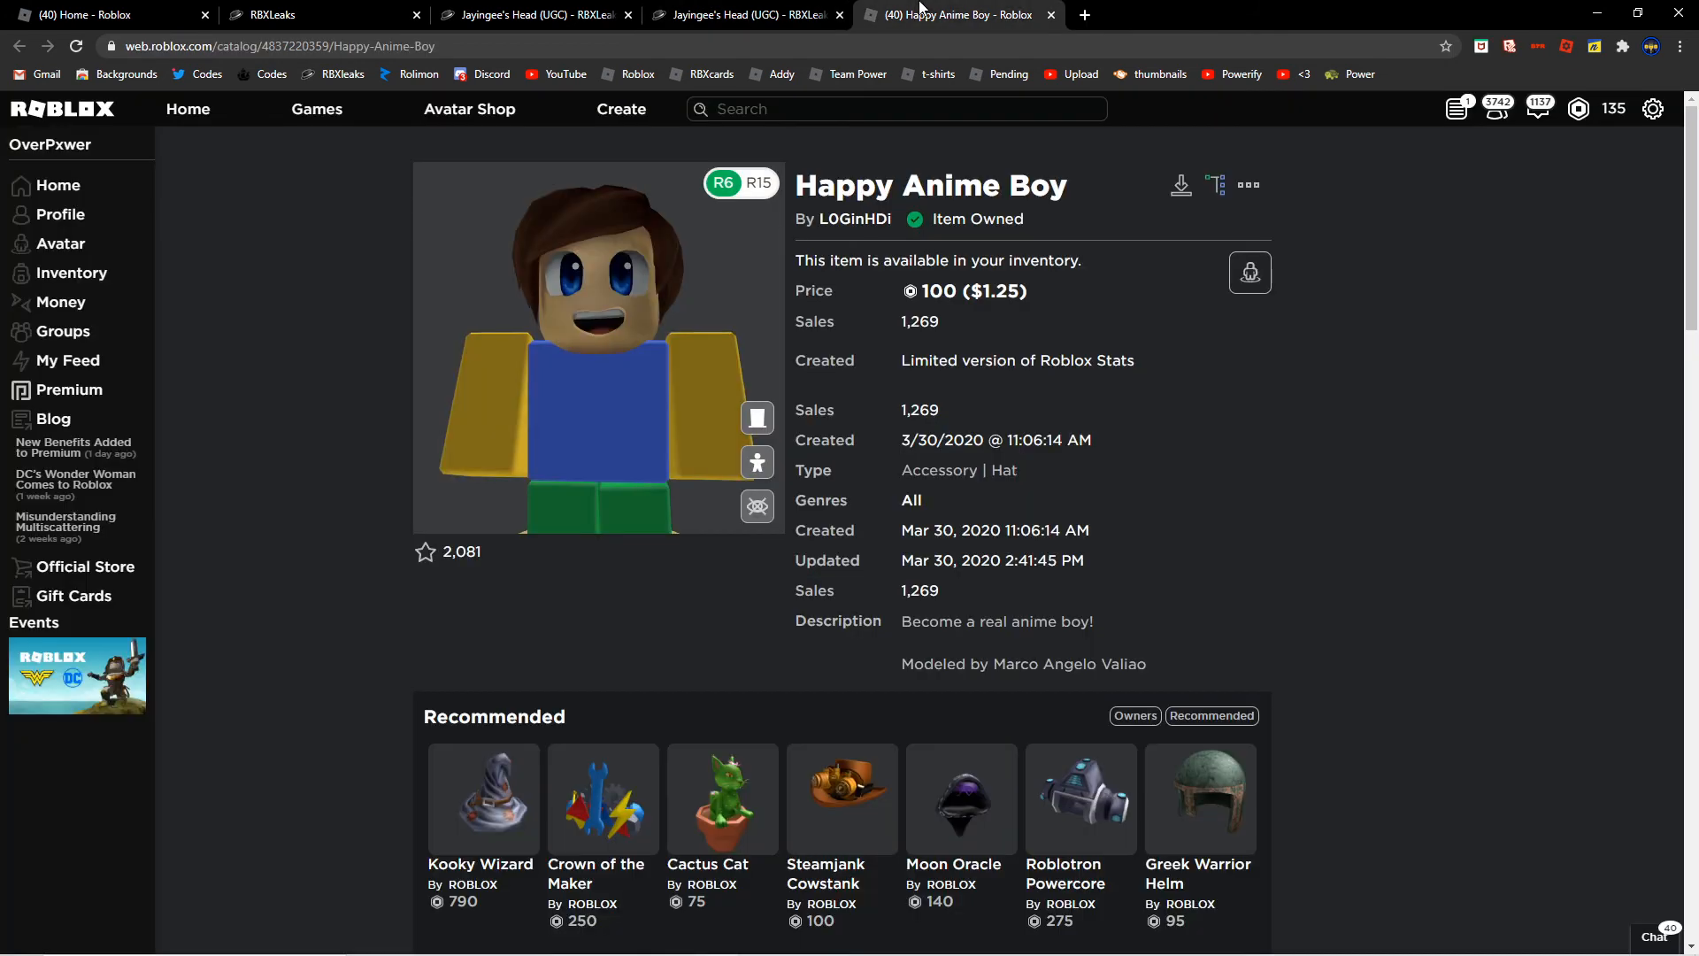
mouse_move(576, 384)
mouse_down()
mouse_move(482, 358)
mouse_move(589, 368)
mouse_move(506, 381)
mouse_move(597, 381)
mouse_up()
scroll(585, 385, up, 4)
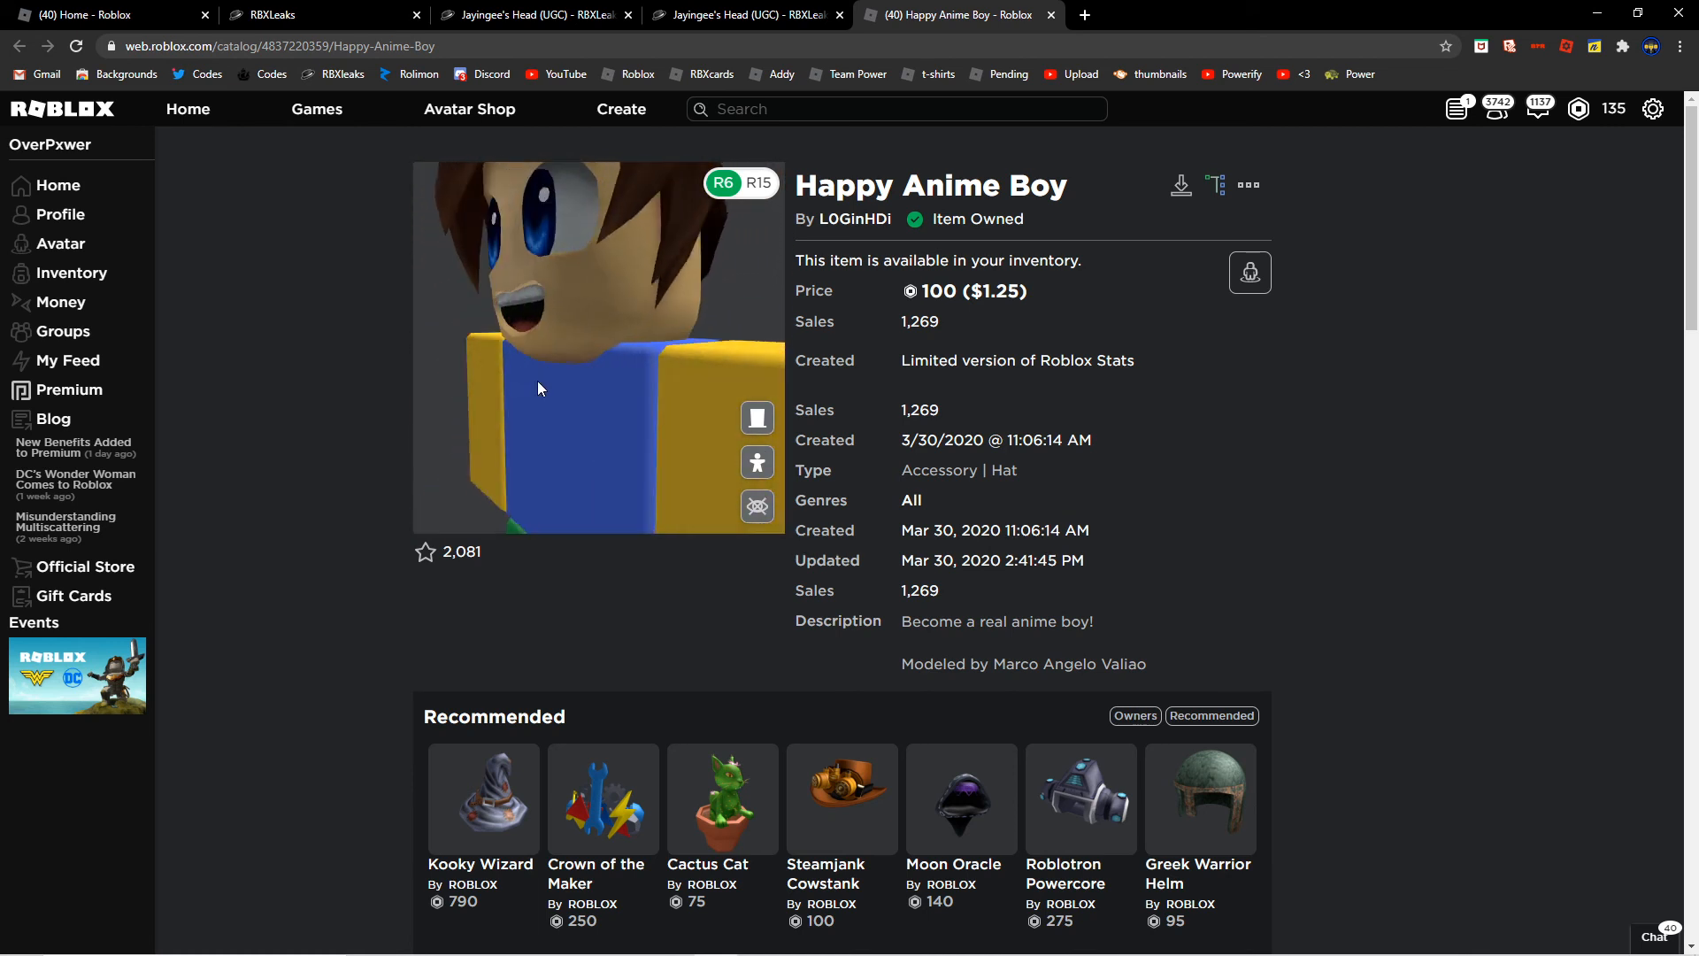
scroll(597, 380, down, 4)
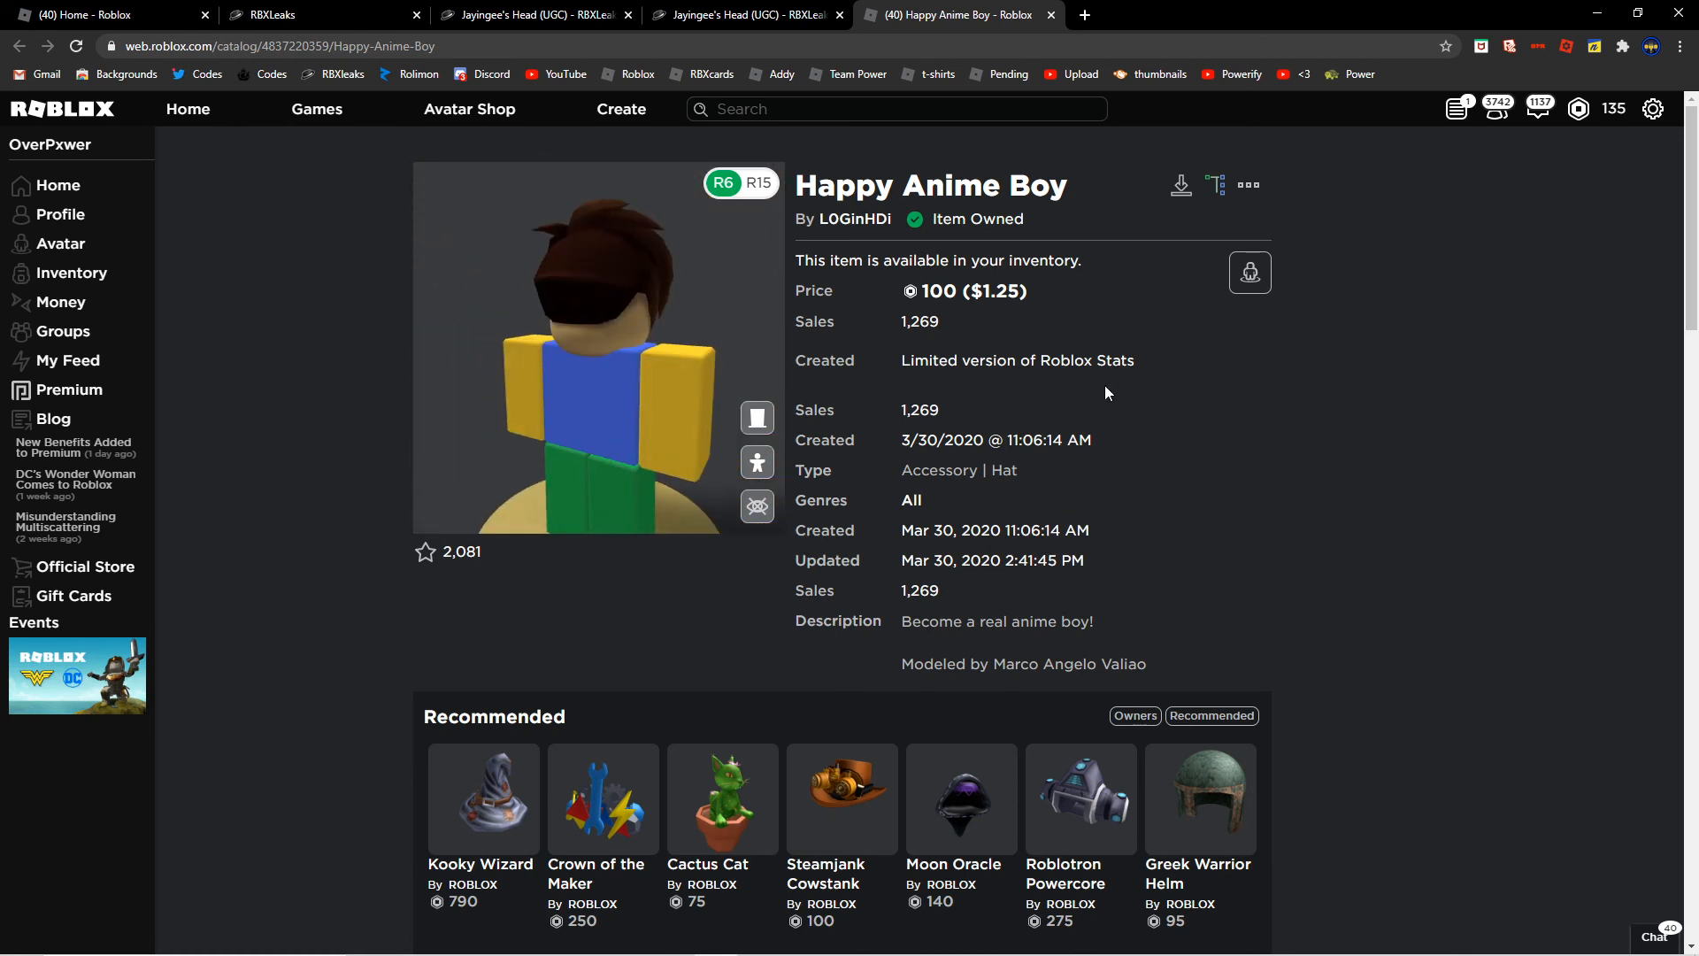
click(748, 15)
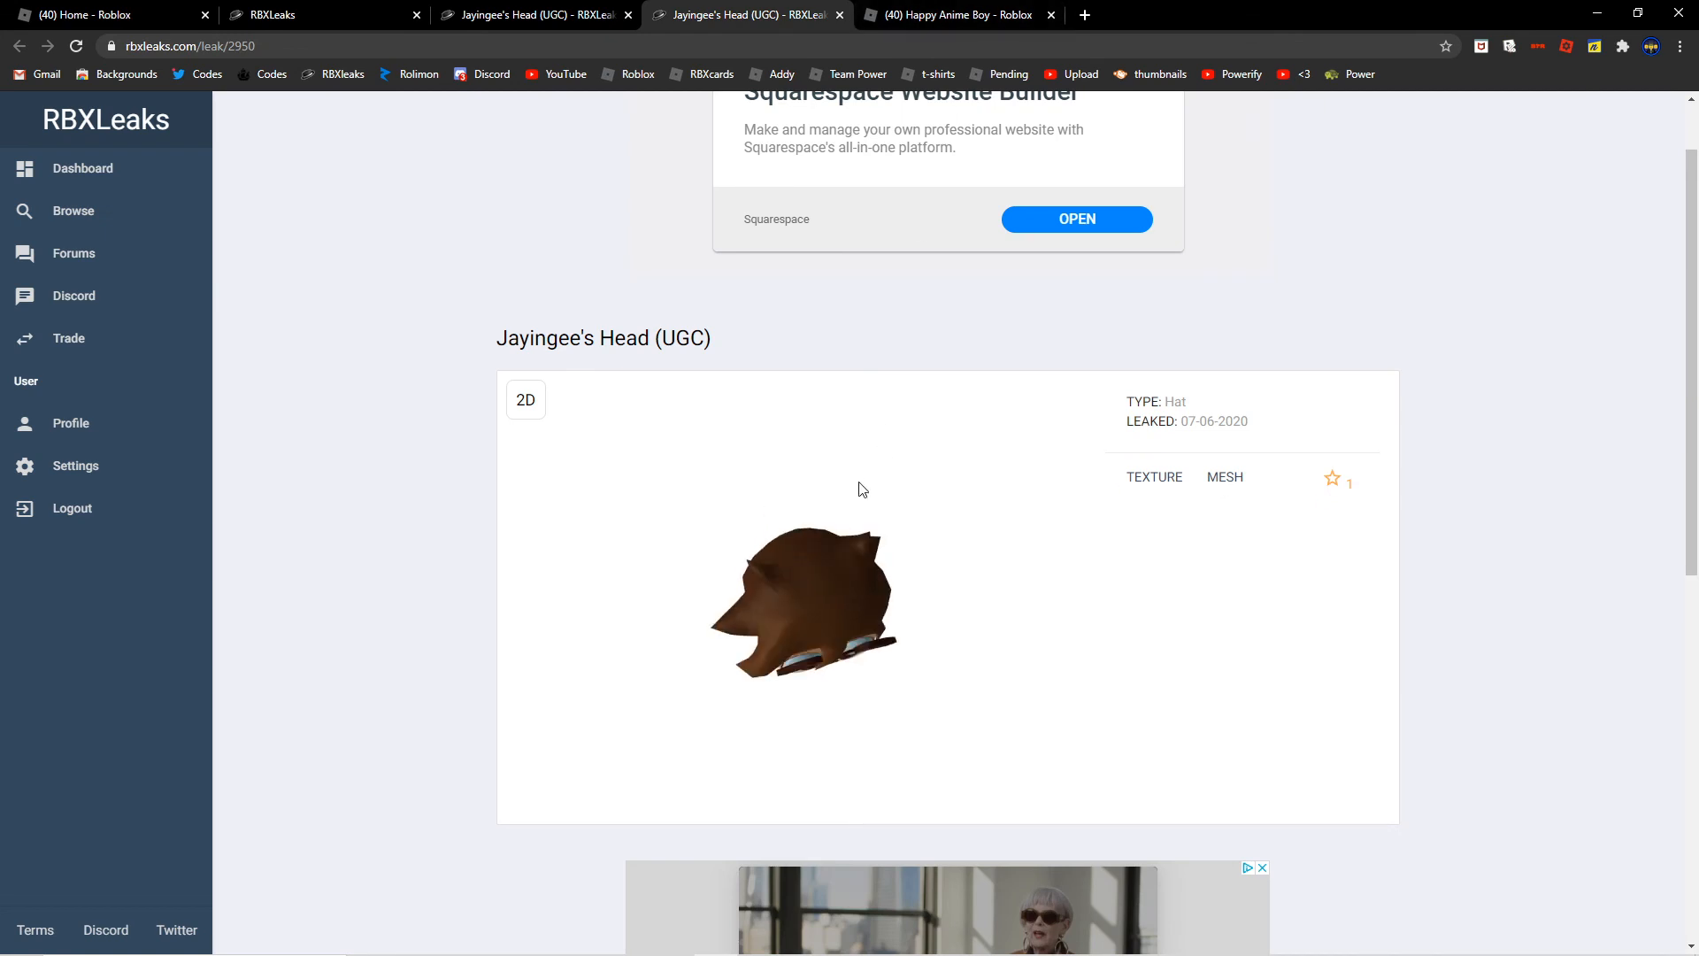
mouse_move(823, 430)
mouse_down()
mouse_move(784, 468)
mouse_move(847, 442)
mouse_move(730, 484)
mouse_up()
scroll(1594, 389, down, 3)
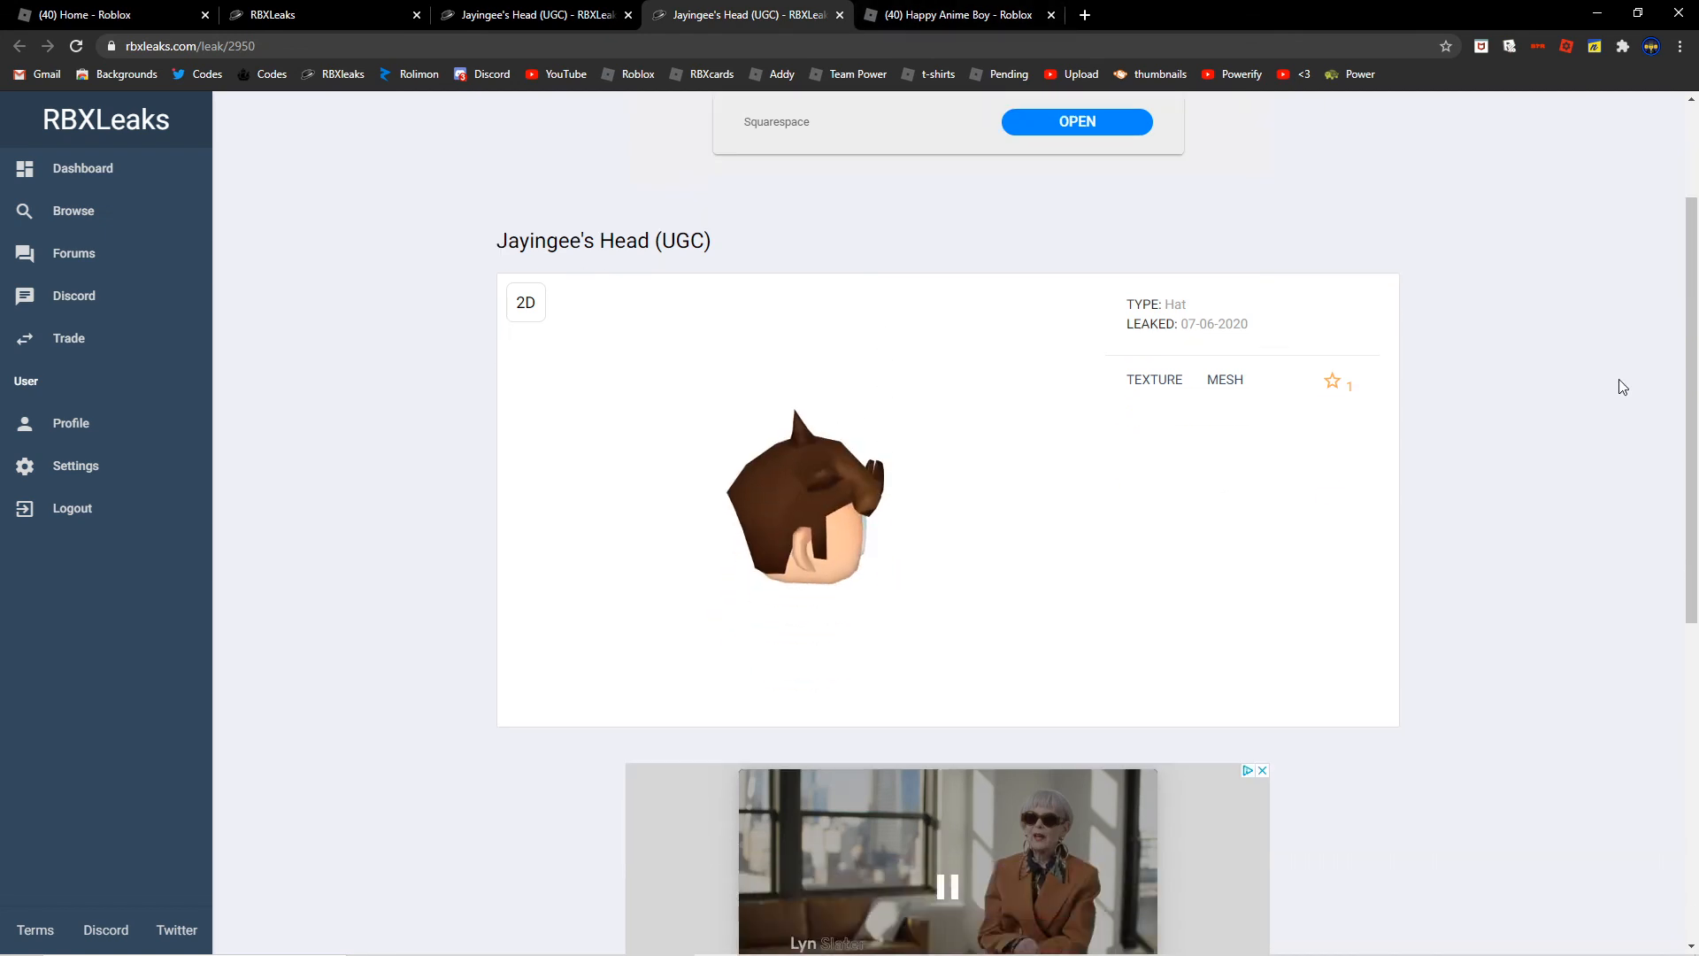
scroll(1594, 389, up, 3)
click(491, 14)
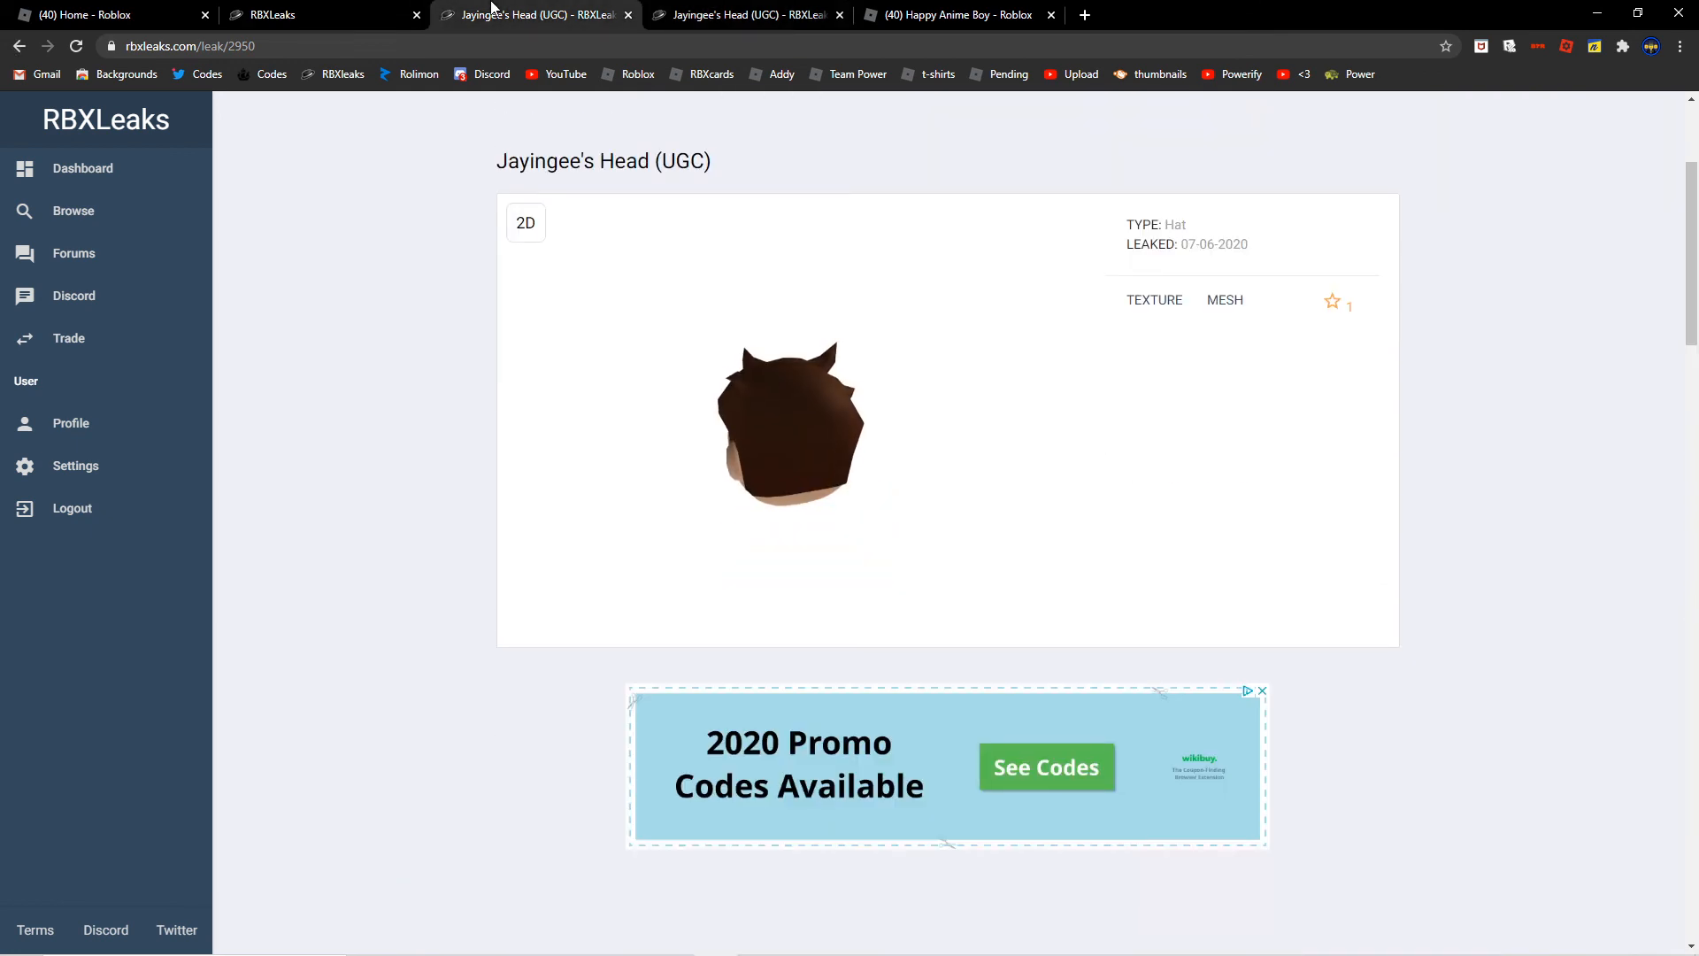